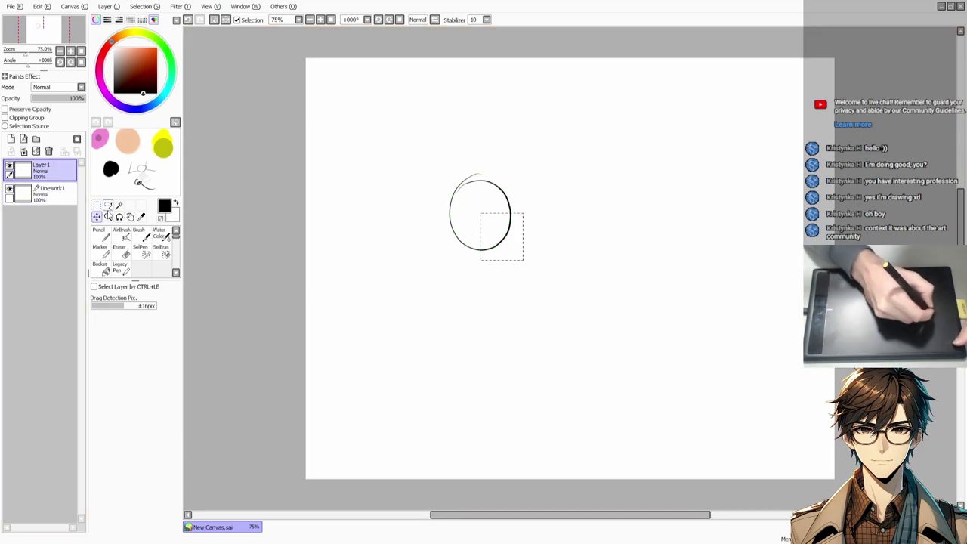
Move the selected quarter arc to empty canvas below the circle and delete the Linework1 layer holding the original circle
left_click_drag(420, 313, 407, 338)
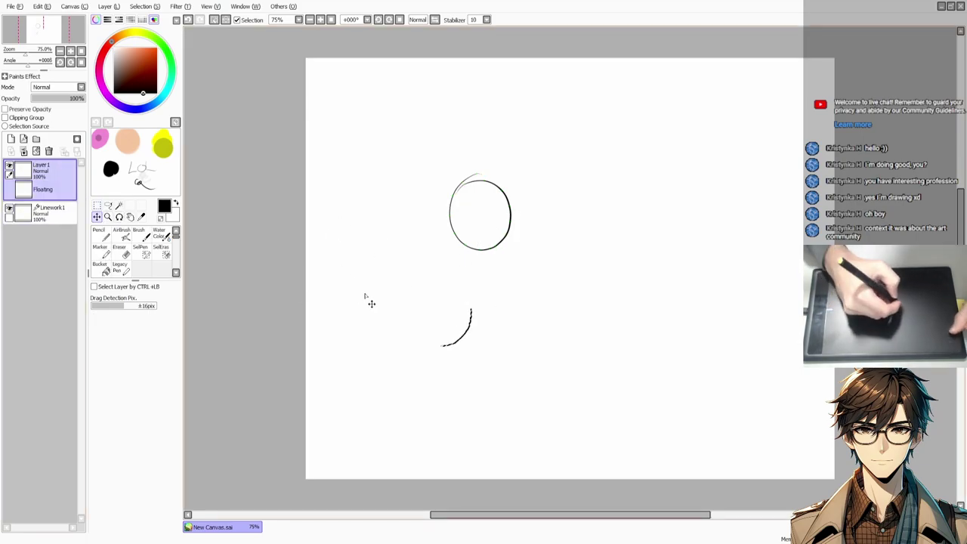
key("e")
left_click(41, 193)
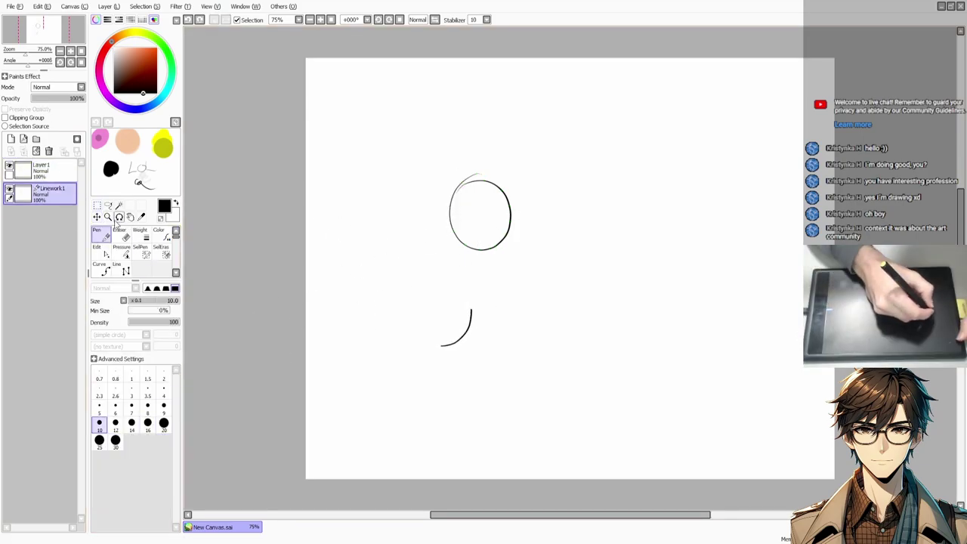
key("Delete")
left_click(48, 151)
Duplicate the quarter arc onto a new layer, flip it horizontally and join both arcs into the lower half of an oval
left_click(96, 217)
key("ctrl+v")
left_click_drag(462, 341, 436, 342)
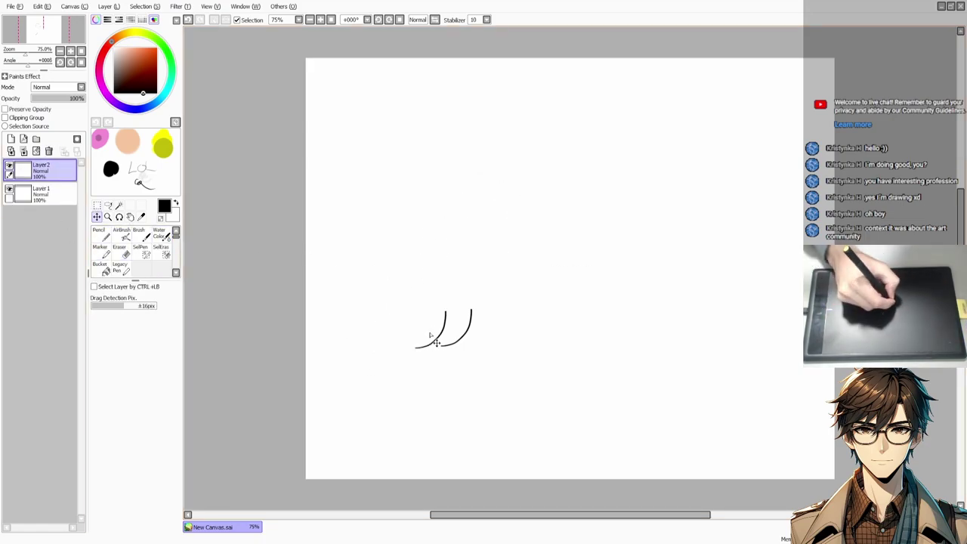
key("ctrl+t")
left_click(135, 400)
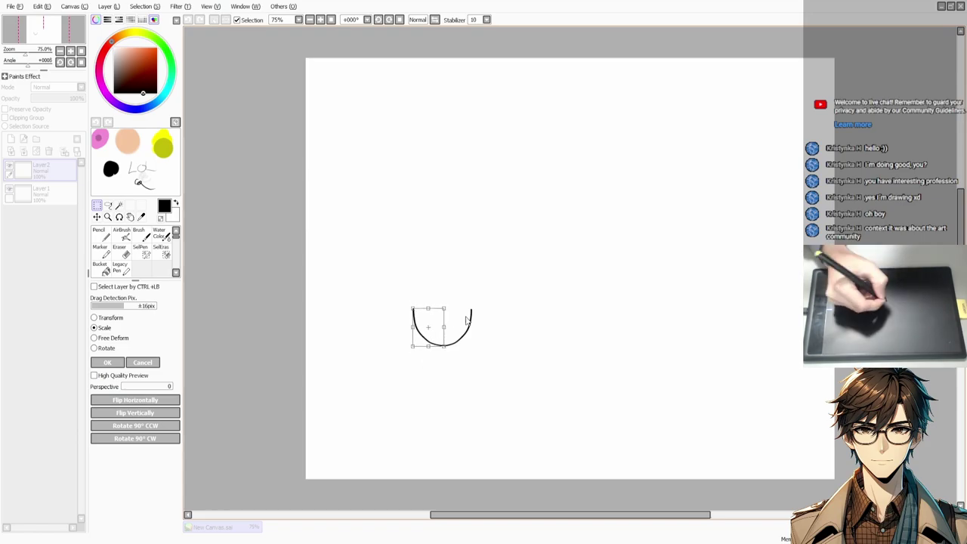
key("Return")
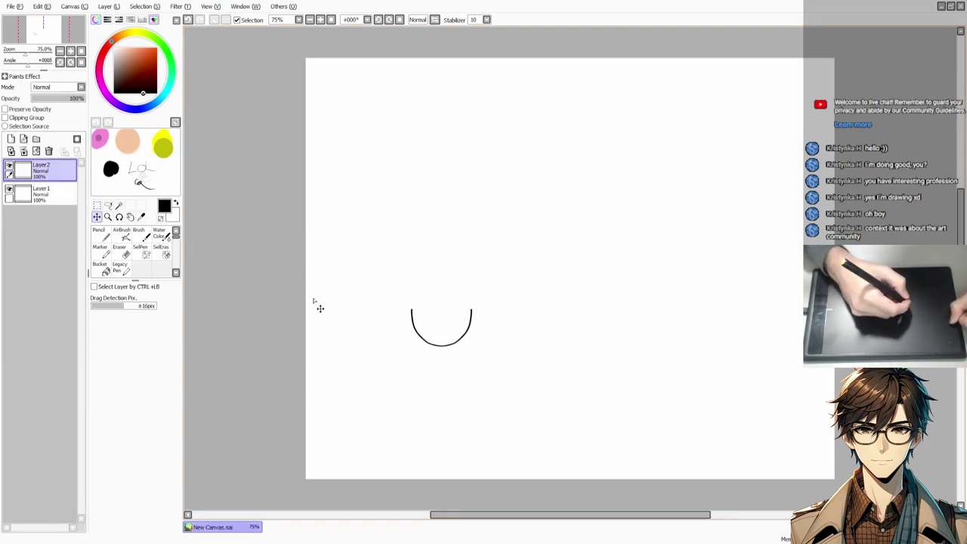
Duplicate the half oval, flip the copy vertically, close it into a full oval and merge the layers into Layer1
left_click(96, 205)
left_click_drag(394, 295, 492, 355)
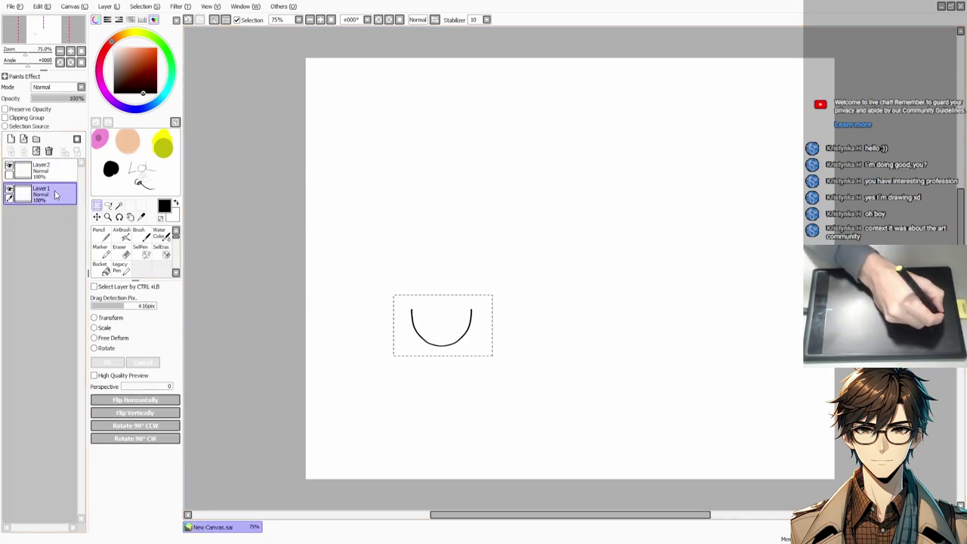
left_click(138, 401)
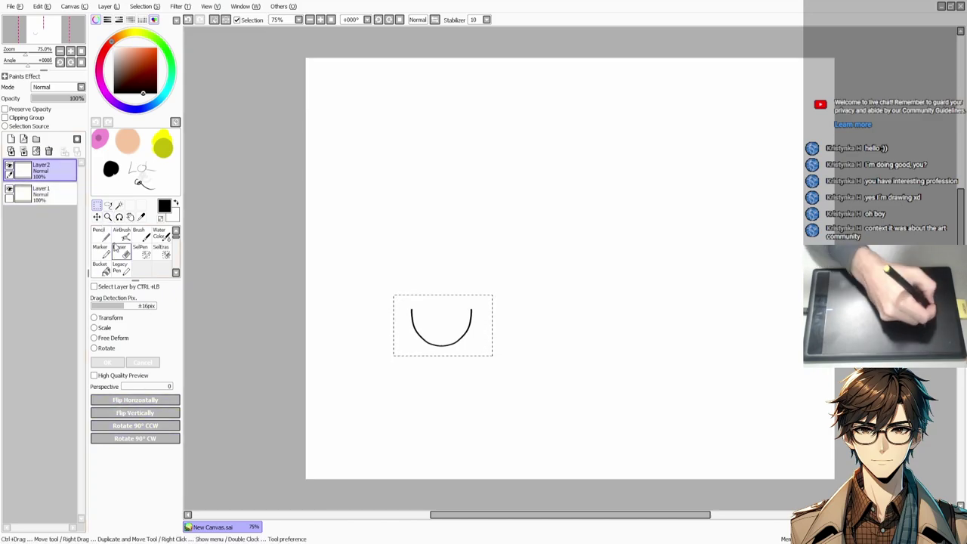
key("Return")
mouse_move(443, 342)
left_mouse_down()
mouse_move(443, 313)
mouse_move(442, 324)
left_mouse_up()
key("ctrl+e")
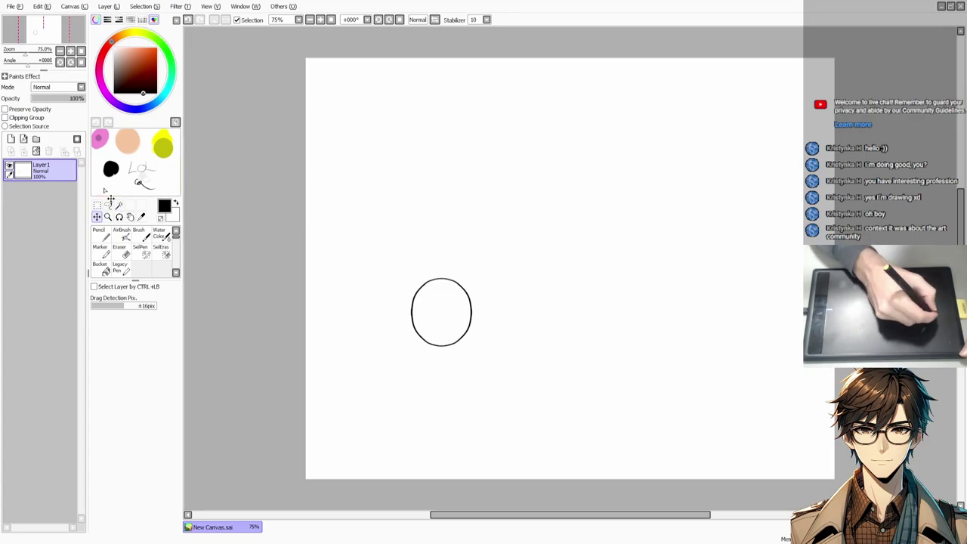
Enlarge the oval to nearly twice its size and move it to the upper part of the canvas
key("ctrl+t")
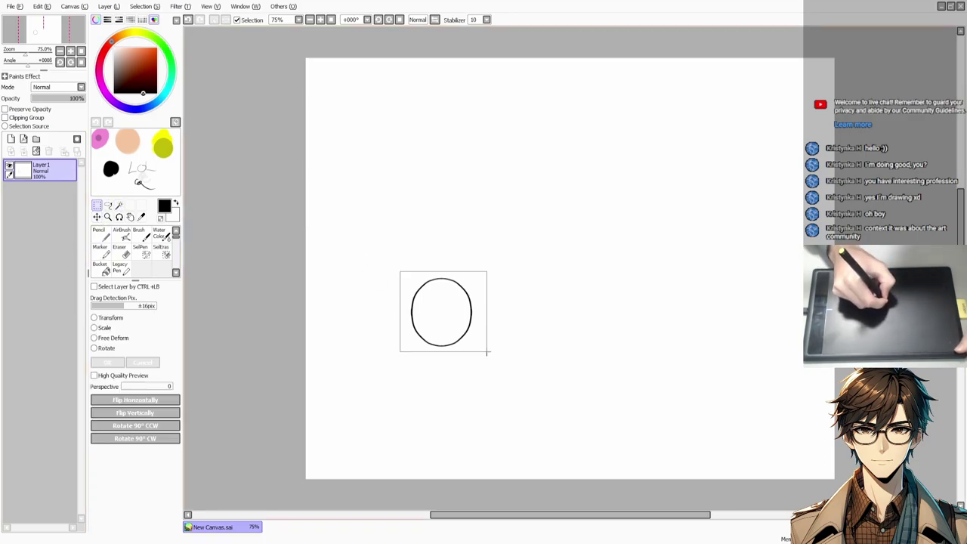
left_click_drag(340, 276, 313, 206)
key("Return")
left_click_drag(428, 266, 343, 304)
key("ctrl+t")
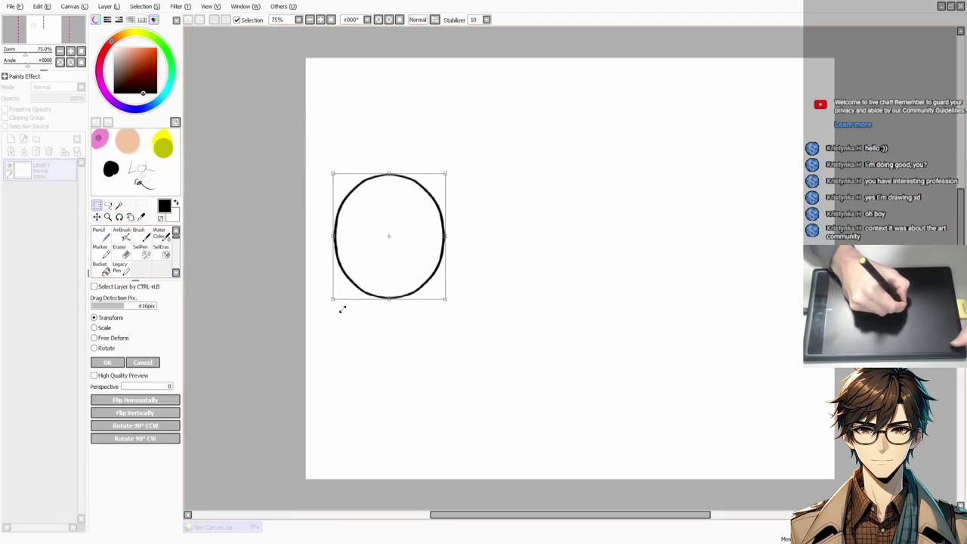
left_click_drag(391, 235, 419, 173)
key("Return")
Add a linework layer and draw a vertical centre line and a horizontal line slightly below the oval's middle
left_click(23, 151)
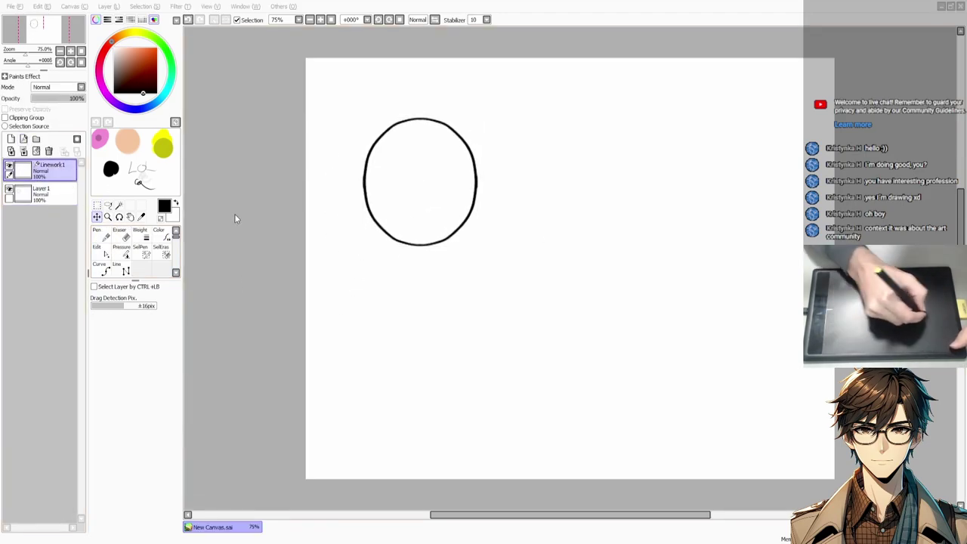
left_click(125, 271)
left_click_drag(412, 234, 421, 244)
left_click_drag(474, 191, 477, 182)
key("ctrl+z")
left_click_drag(366, 190, 476, 189)
left_click(100, 234)
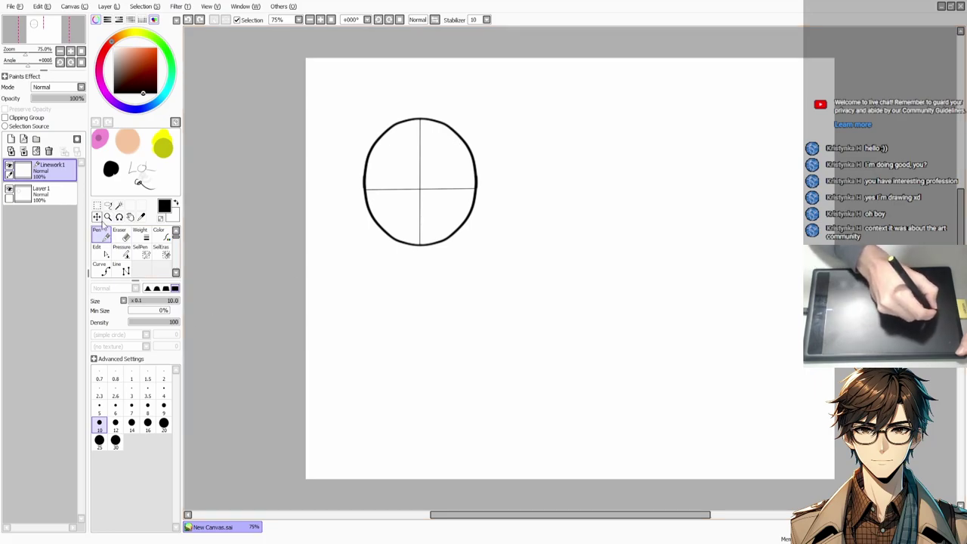
Draw a vertical guide line near each side of the oval and a horizontal one across the forehead, at line size 1
left_click(126, 270)
left_click_drag(464, 140, 465, 223)
left_click_drag(375, 146, 374, 227)
key("ctrl+z")
left_click_drag(375, 145, 377, 224)
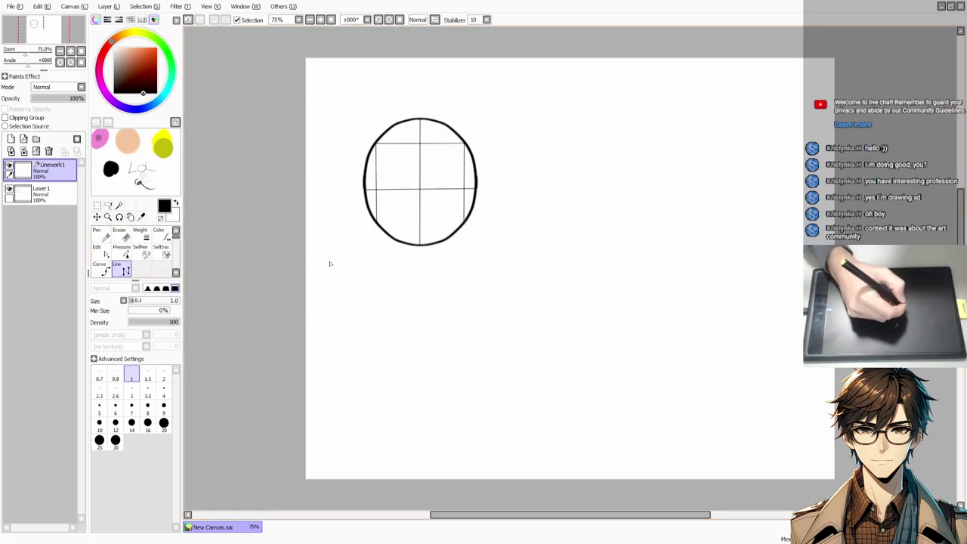
Mark the chin point just below the oval, add an empty layer on top and merge the linework guides into Layer1
left_click(101, 234)
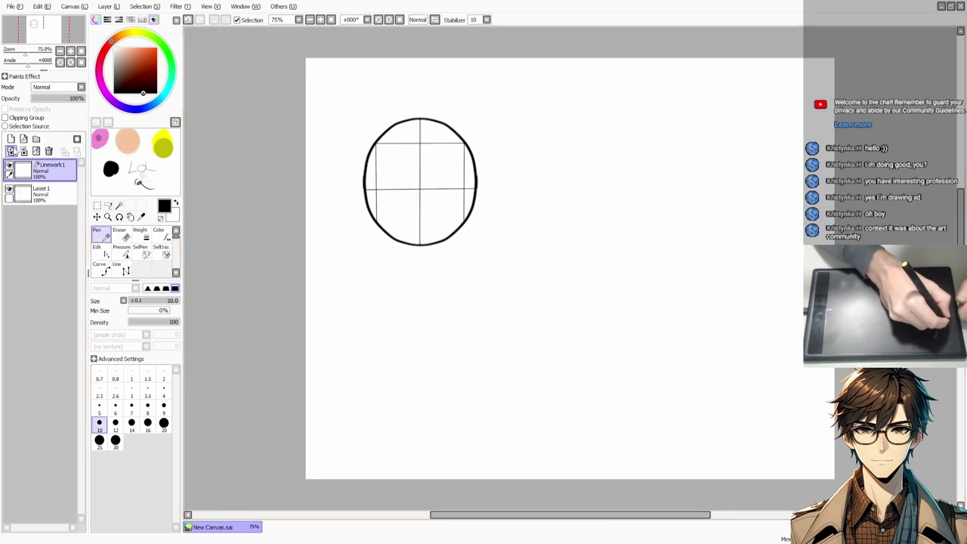
key("e")
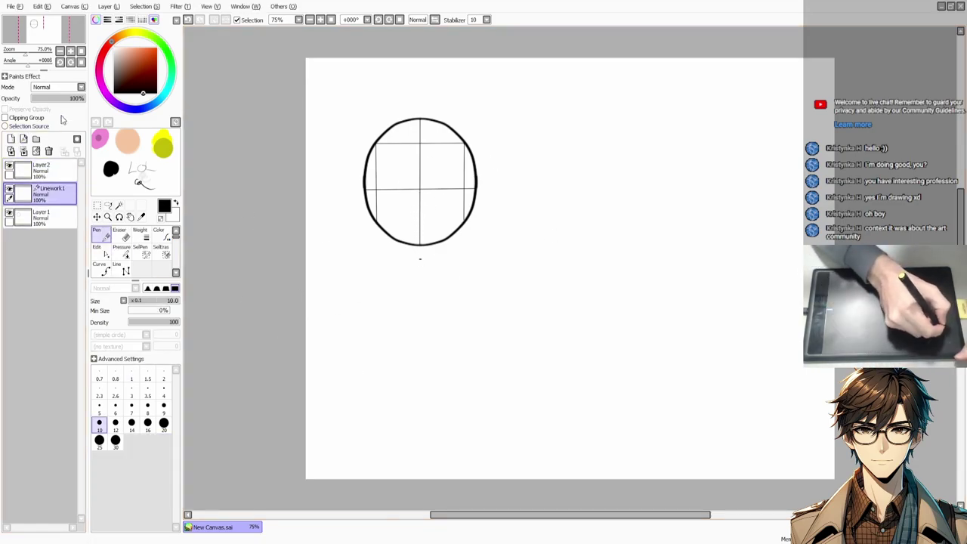
key("ctrl+e")
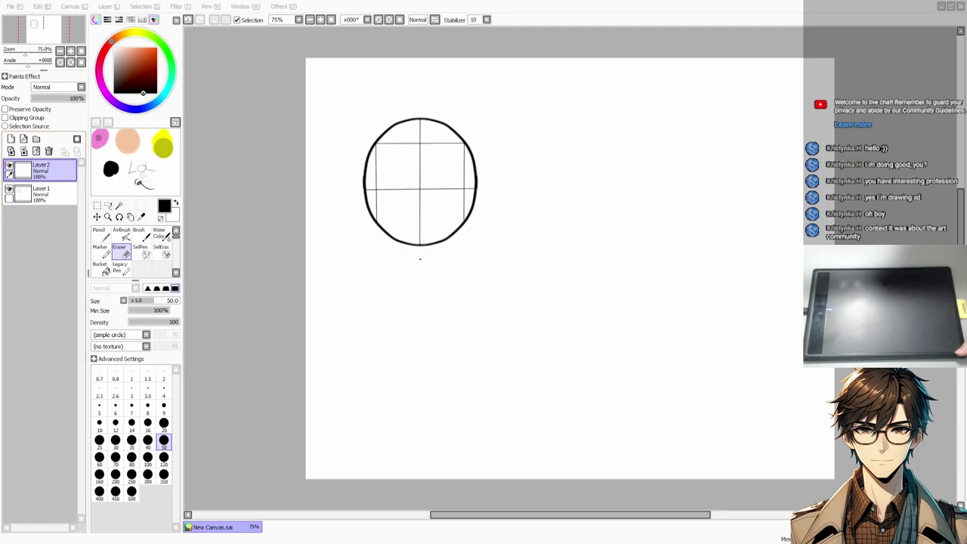
key("n")
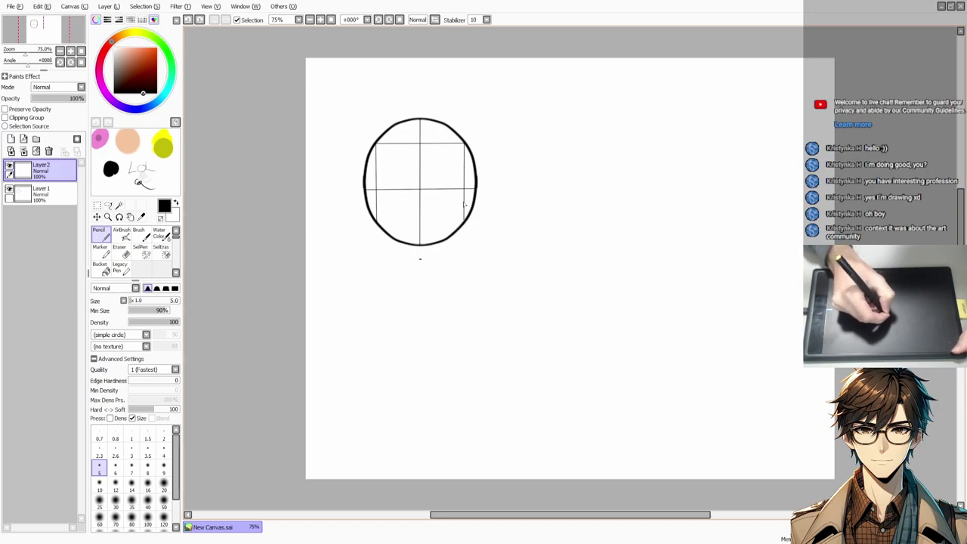
Copy the head guide onto its own layer and keep that copy hidden beneath Layer1
key("ctrl+e")
key("ctrl+t")
key("ctrl+z")
key("ctrl+c")
key("ctrl+v")
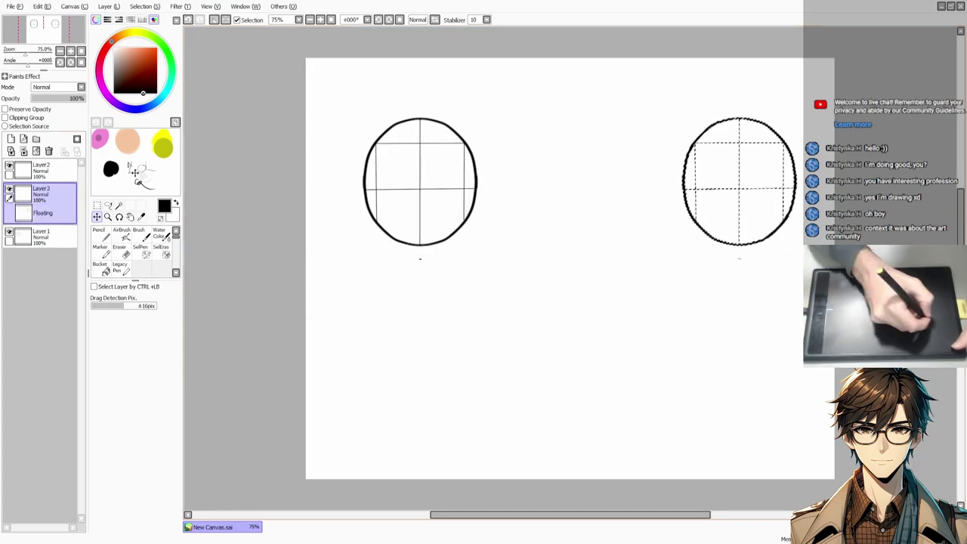
key("ctrl+t")
key("ctrl+z")
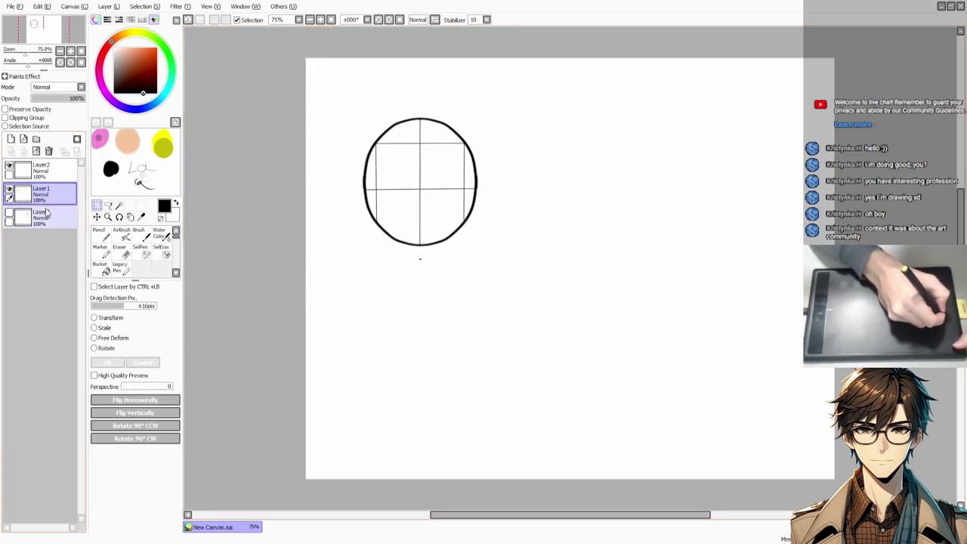
Rename the top layer to "jaw" and draw both sides of the jawline down to the chin mark, mirroring the view between sides
double_click(46, 169)
type("face")
key("Return")
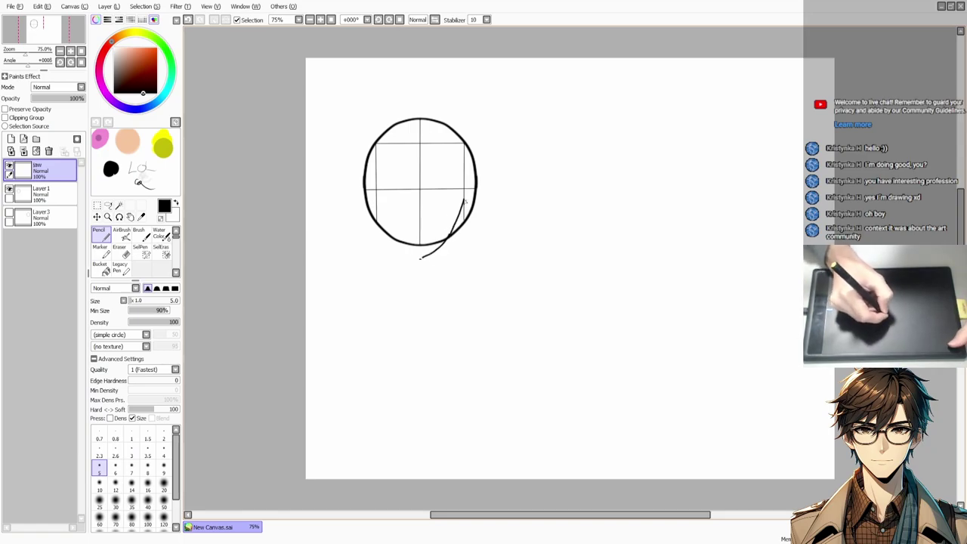
key("h")
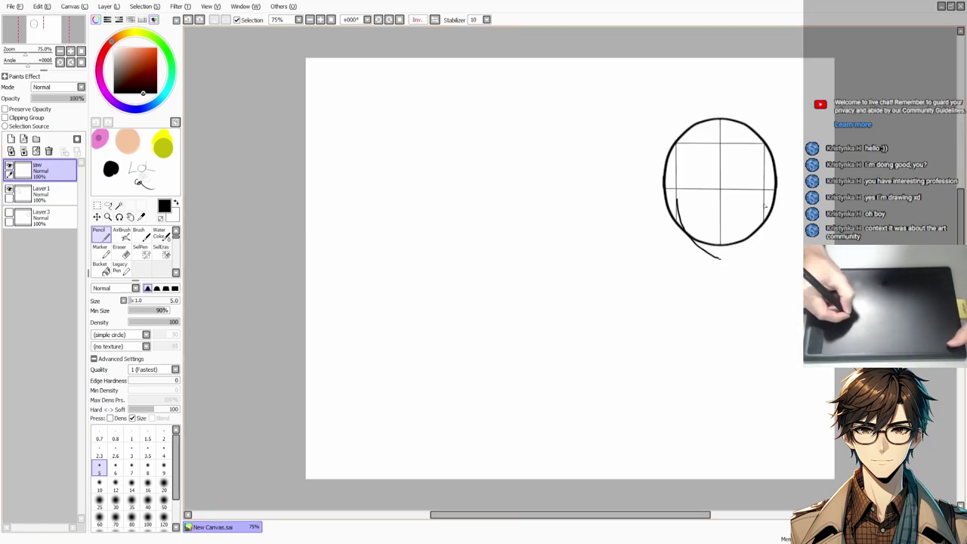
left_click_drag(763, 202, 720, 258)
key("e")
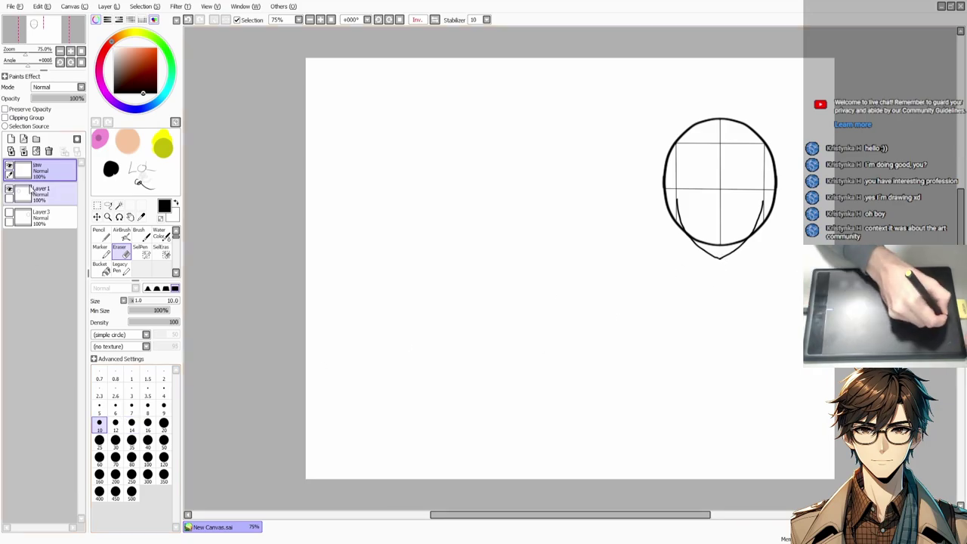
left_click(99, 232)
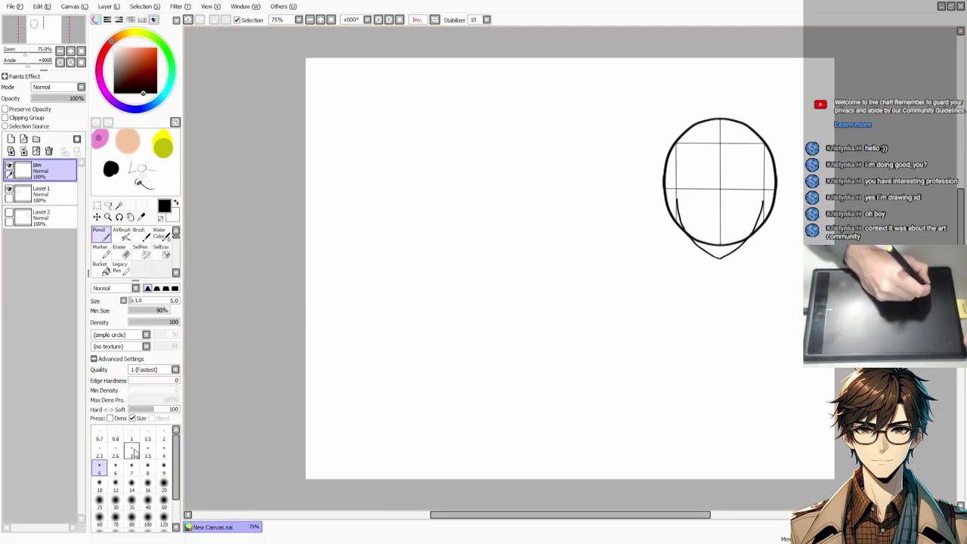
Add a layer named "neck" and draw the neck and both shoulders below the jaw with the size 5 Pencil
left_click(11, 139)
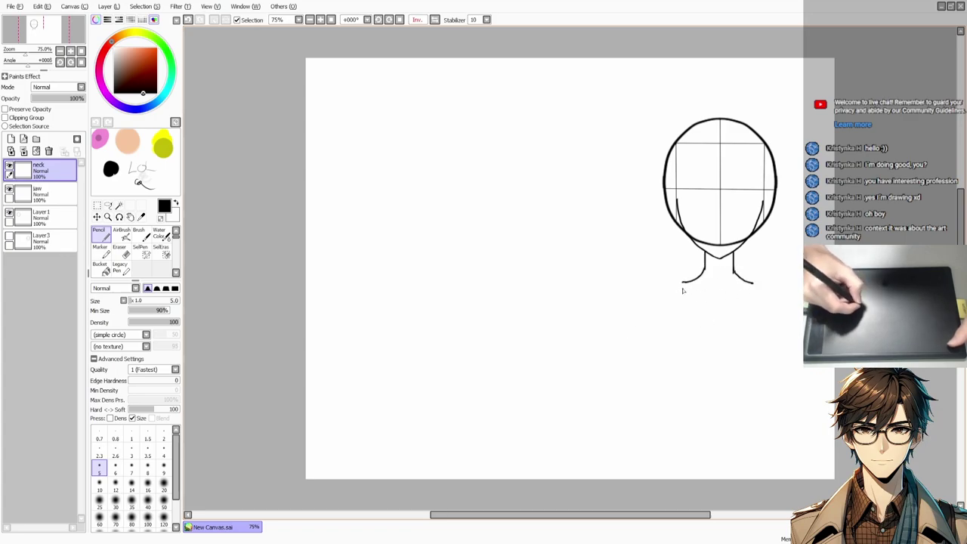
left_click_drag(684, 288, 672, 299)
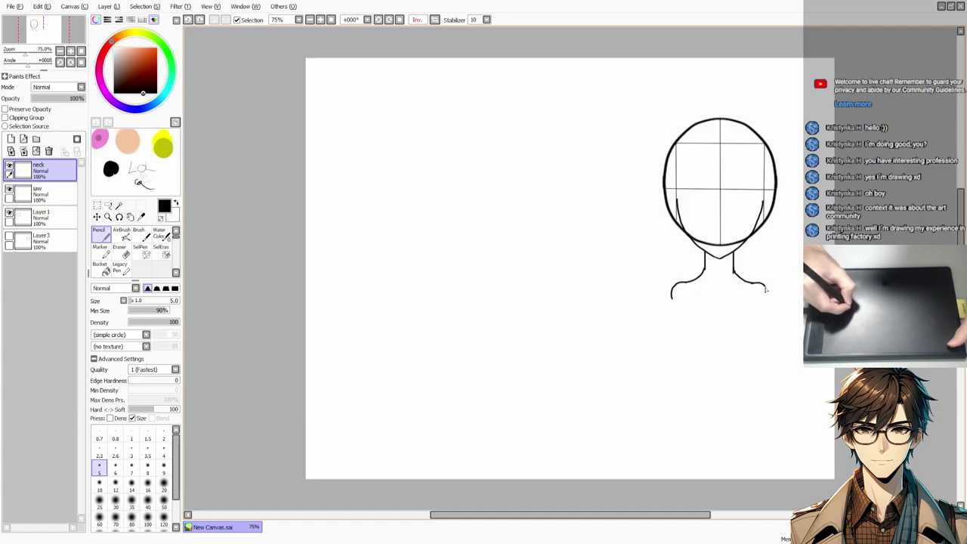
left_click_drag(765, 287, 767, 298)
Draw two short collarbone lines between the shoulders at Pencil size 3 and rename the neck layer to "topbody"
key("e")
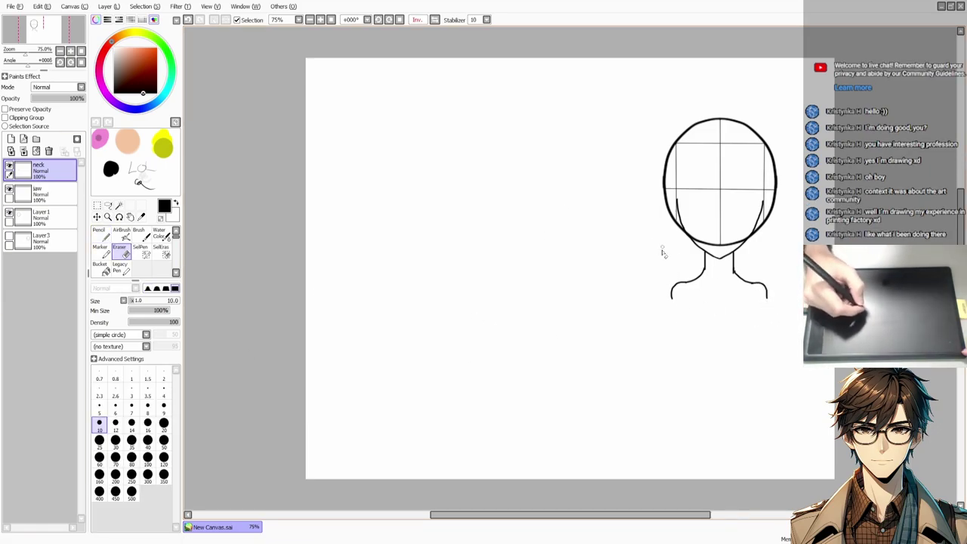
key("n")
left_click_drag(697, 290, 727, 322)
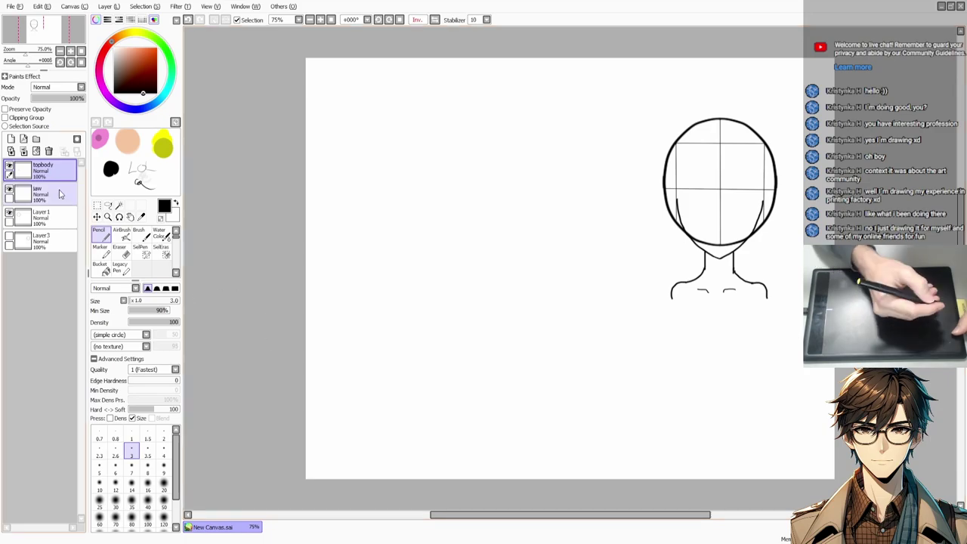
Add a layer named "head" below topbody and draw the rounded head outline joining both jaw lines with the size 5 Pencil
key("ctrl+shift+n")
left_click_drag(53, 181, 54, 193)
key("bracketright")
key("bracketright")
key("bracketright")
left_click_drag(723, 148, 758, 185)
key("e")
key("n")
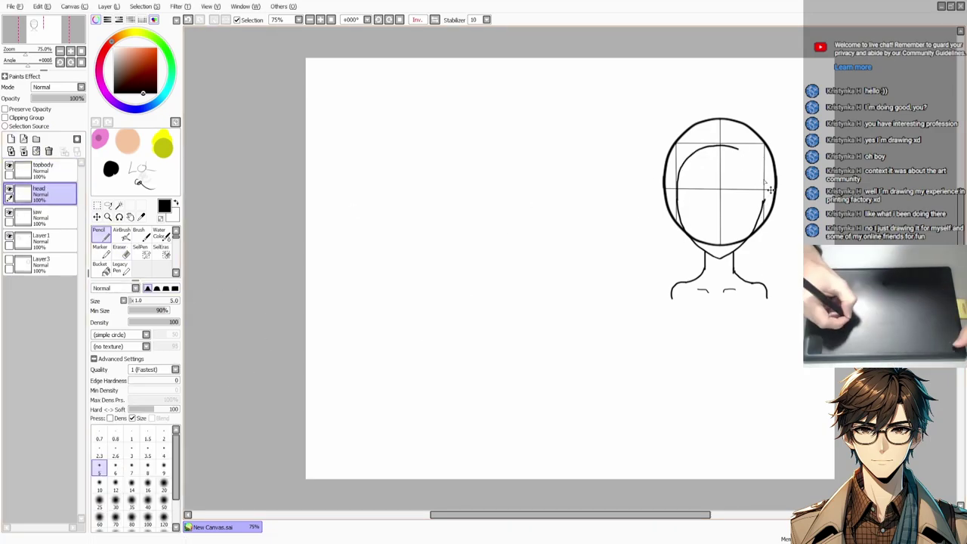
key("e")
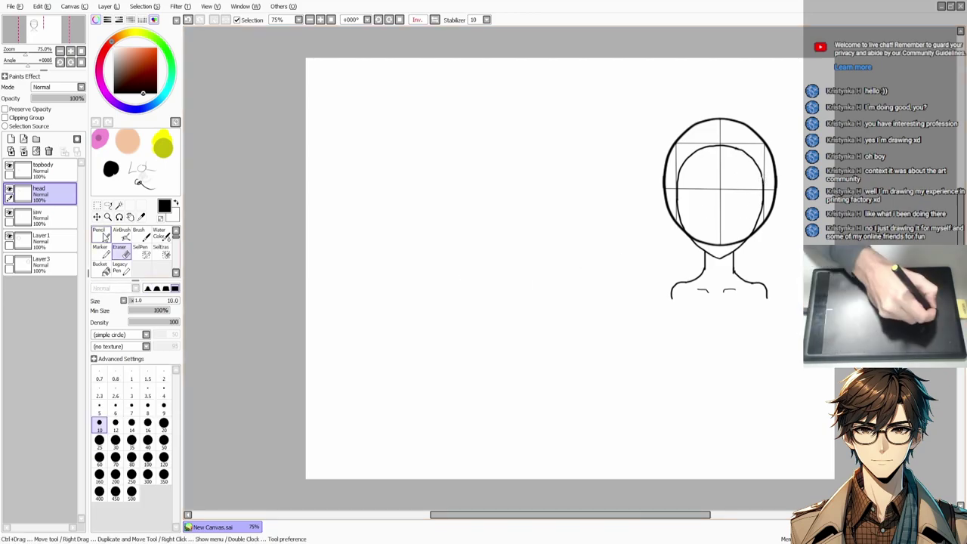
Merge the head and jaw layers into one layer named "face"
key("n")
left_click(48, 152)
left_click(10, 191)
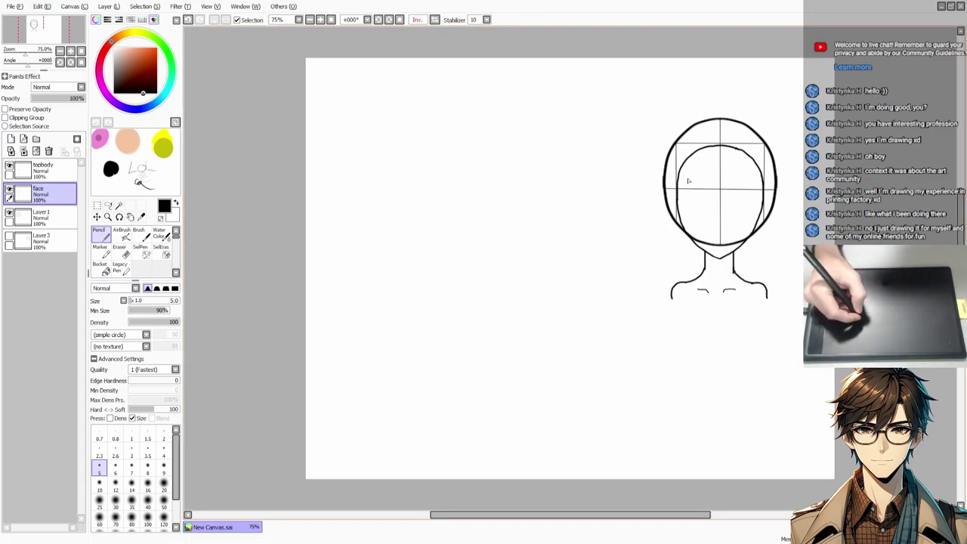
Check the face outline without the Layer1 guide and erase the top curve of the head
left_click(10, 214)
left_click(9, 215)
key("e")
left_click_drag(703, 151, 760, 178)
Redraw the top of the head slightly higher, at the forehead guide line, and check it without the guide layer
key("n")
left_click_drag(703, 142, 678, 188)
left_click_drag(722, 141, 763, 193)
key("ctrl+z")
key("ctrl+z")
left_click_drag(678, 189, 721, 141)
key("e")
left_click(10, 215)
left_click(10, 215)
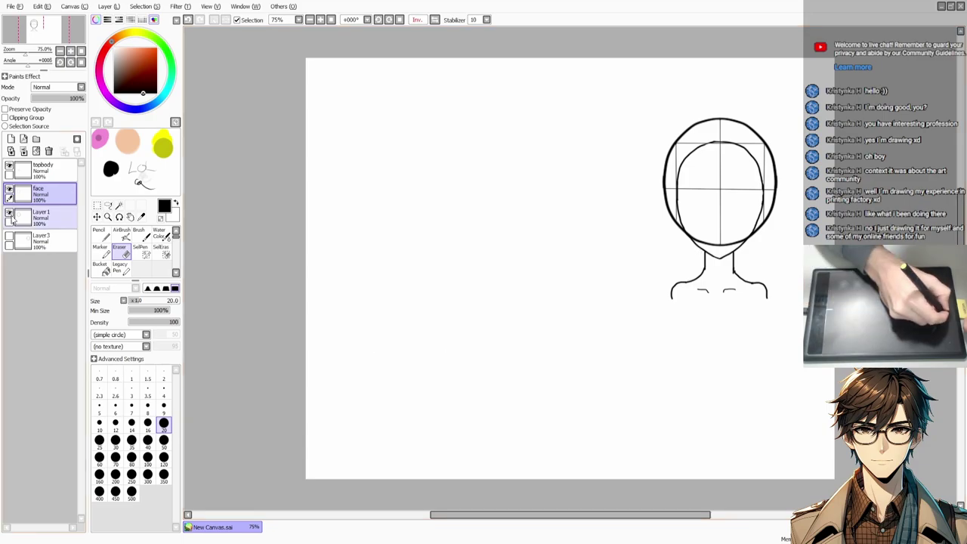
Draw small ears on both sides of the face beside the lower cheeks with the size 5 Pencil
key("n")
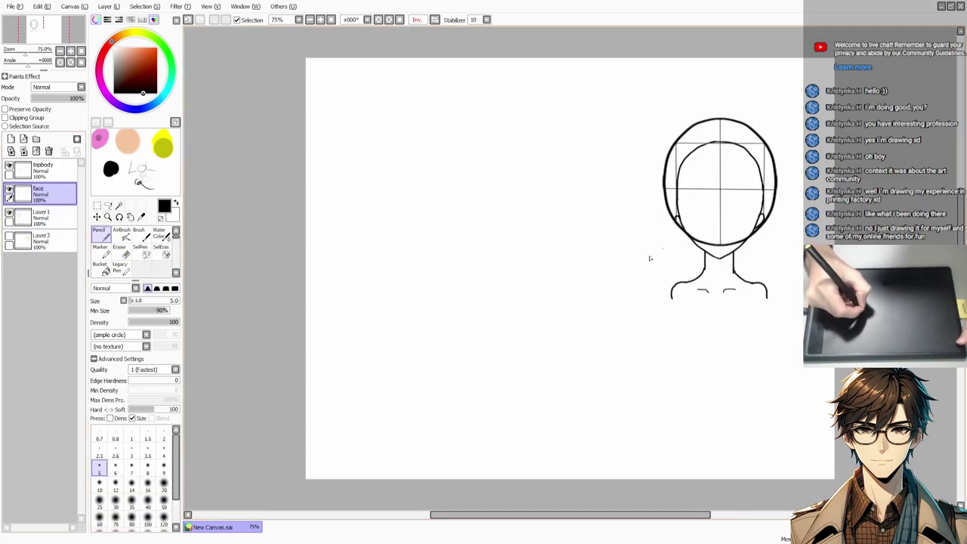
key("ctrl+z")
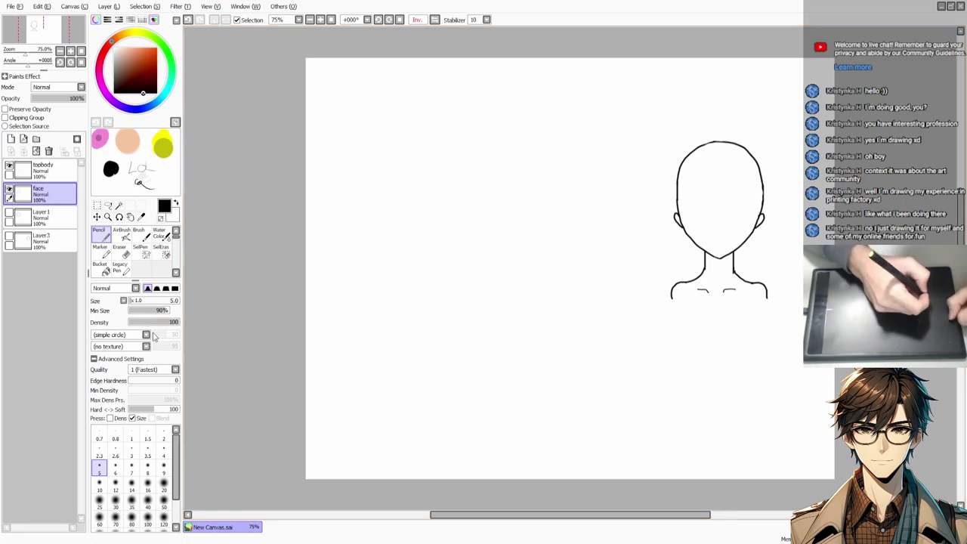
Delete the Layer1 guide layer and select the face layer
left_click(9, 216)
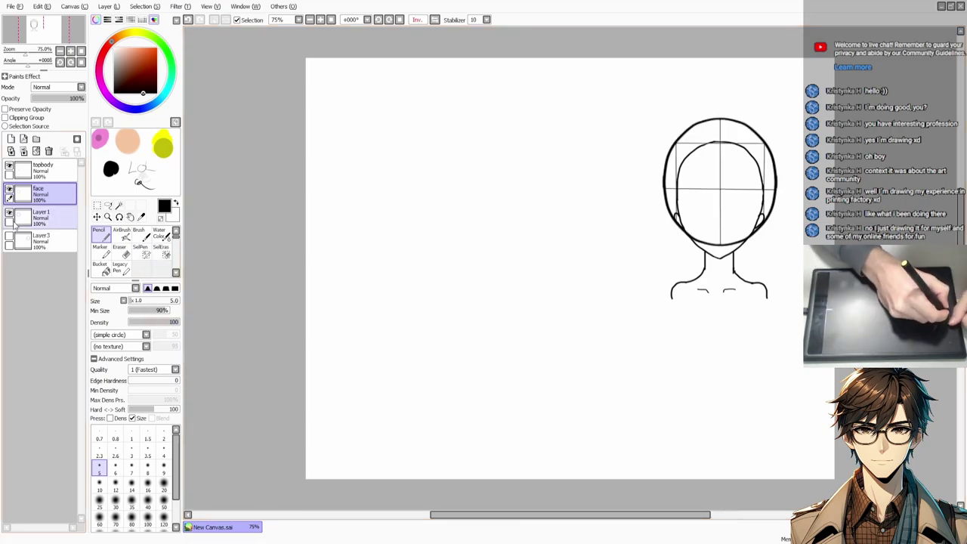
left_click(37, 217)
left_click(49, 152)
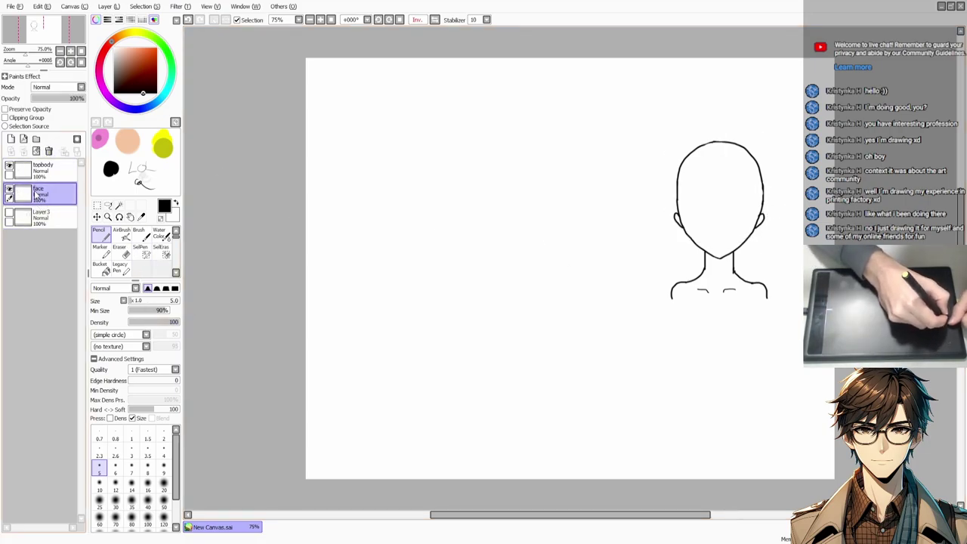
On a new linework layer, draw straight horizontal and vertical guide lines crossing the face with the size 1 Line tool
left_click(24, 139)
left_click(121, 270)
left_click(678, 198)
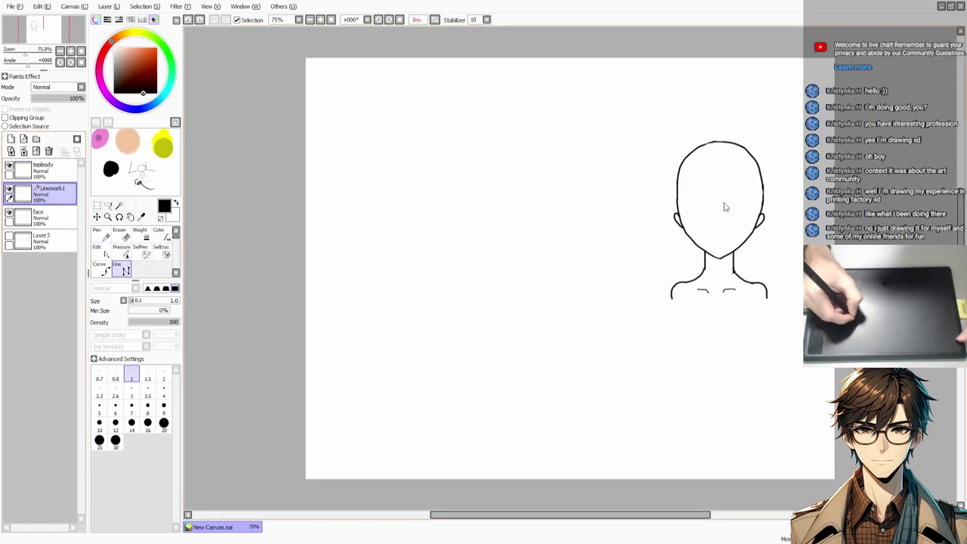
left_click(762, 200)
left_click(720, 142)
left_click(719, 259)
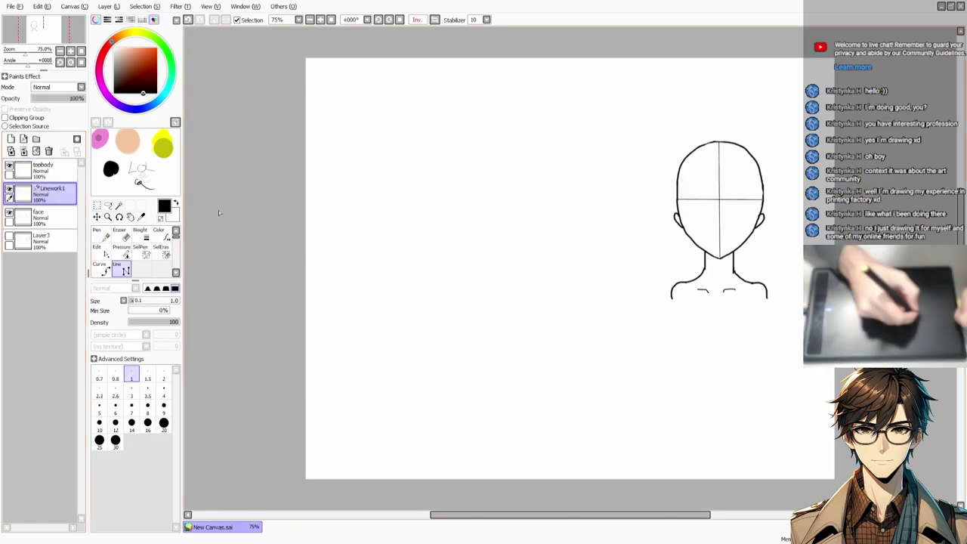
Name the linework layer "guidelines" and, on a new "eyes" layer, draw an eye with a thick upper lash line and oval iris beside the head
key("n")
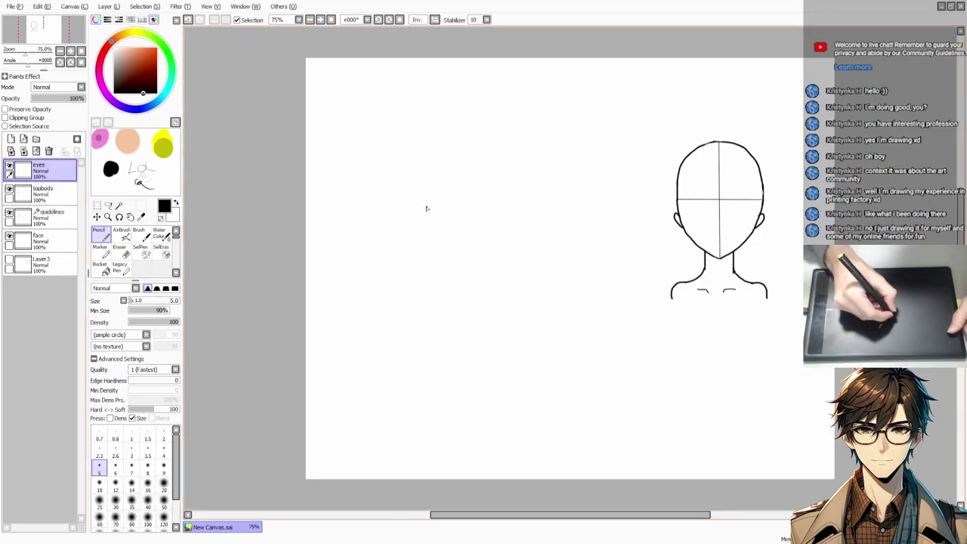
mouse_move(417, 211)
left_mouse_down()
mouse_move(484, 205)
mouse_move(465, 219)
left_mouse_up()
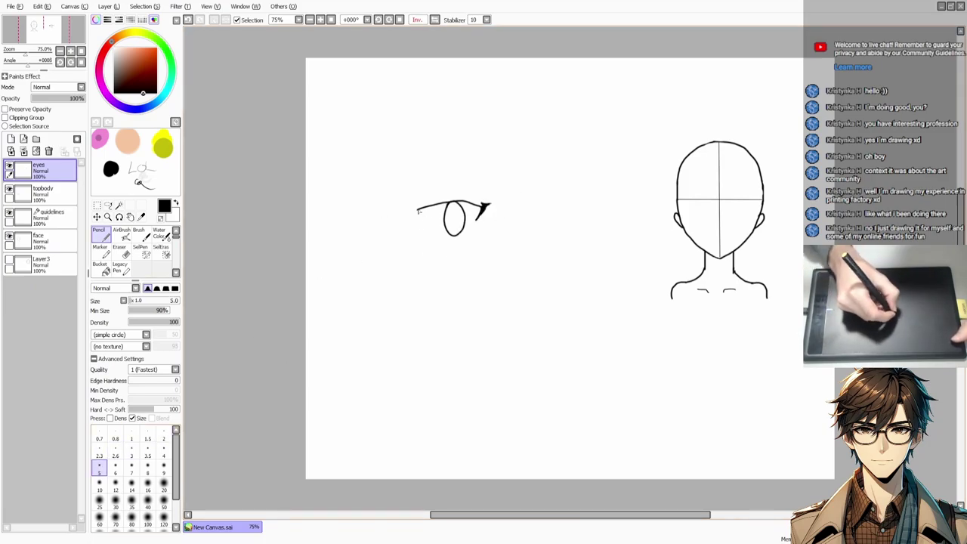
left_click_drag(418, 210, 421, 213)
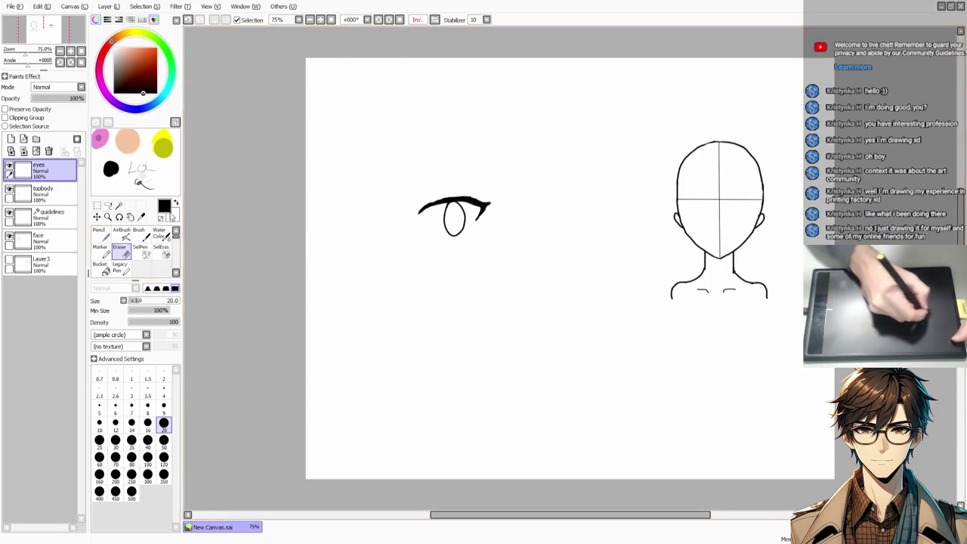
Refine the lash line with the size 10 Eraser and draw a thin eyelid crease above it
left_click(121, 250)
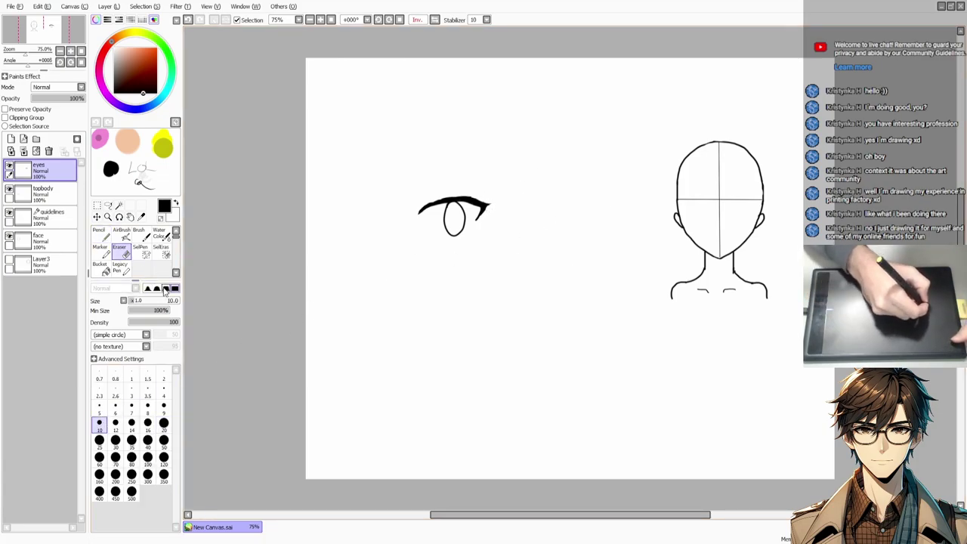
key("n")
key("e")
left_click_drag(443, 193, 436, 197)
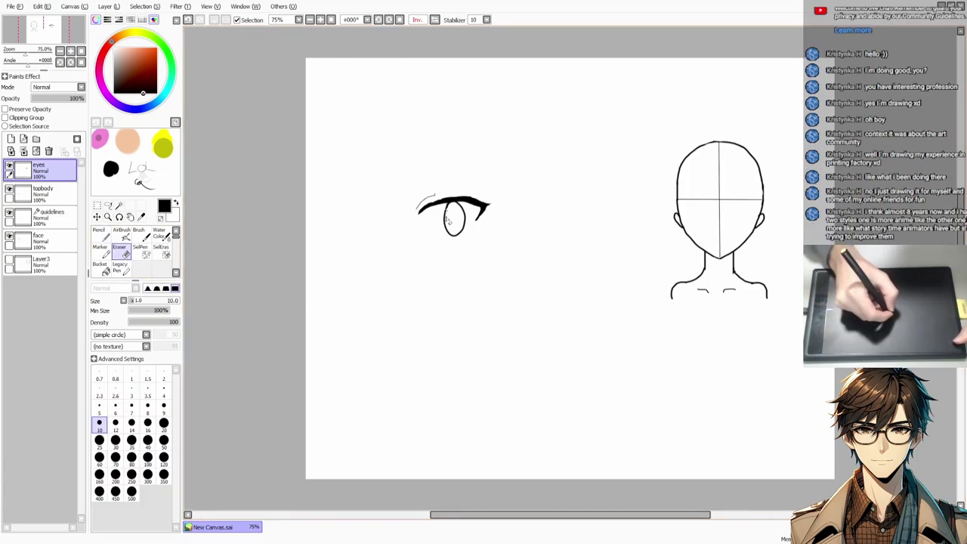
Scale down the eye and place it on the face, just below the horizontal guide and right of the centre line
key("ctrl+t")
mouse_move(418, 237)
left_mouse_down()
mouse_move(565, 284)
mouse_move(733, 218)
left_mouse_up()
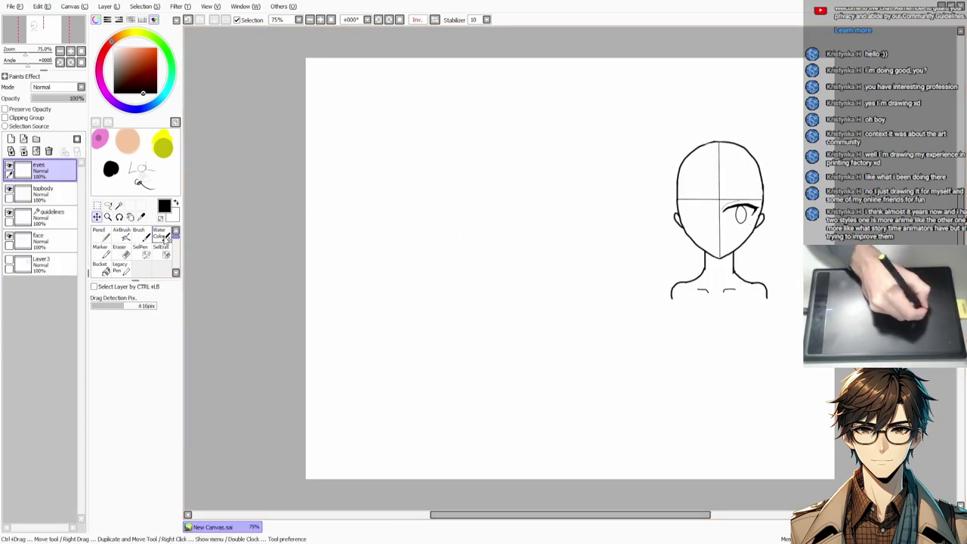
key("Return")
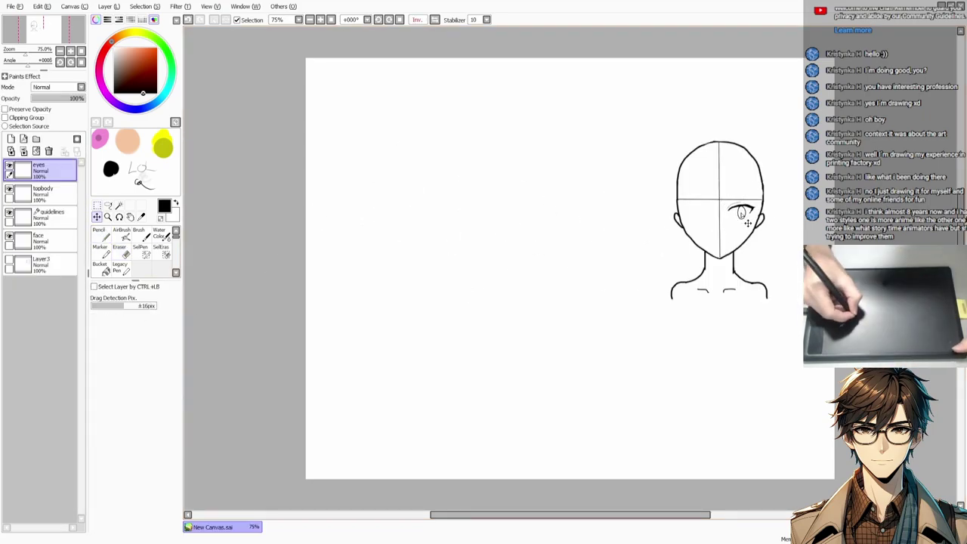
Try a mirrored copy of the eye on the other half of the face, and undo the copy
key("ctrl+c")
key("ctrl+v")
key("ctrl+t")
key("Return")
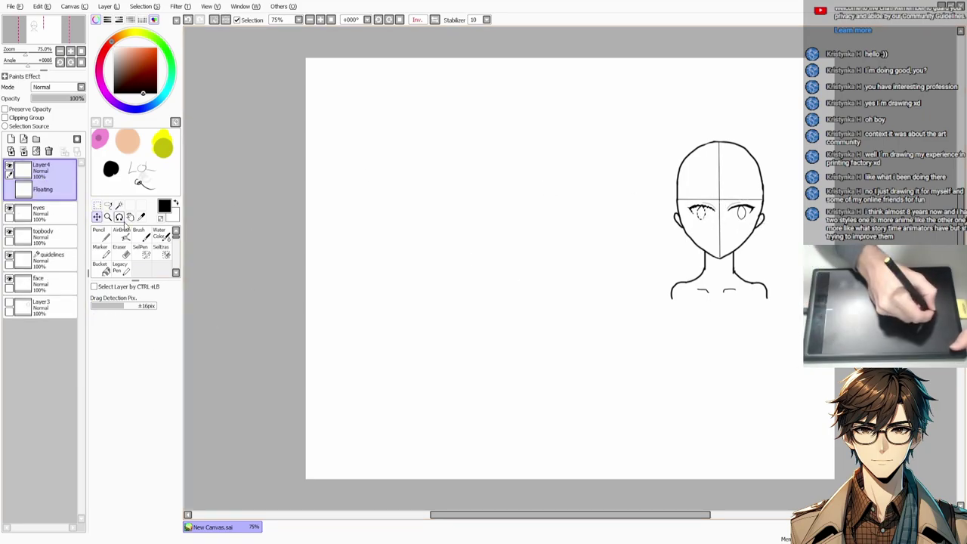
key("ctrl+d")
key("ctrl+z")
key("ctrl+z")
key("ctrl+z")
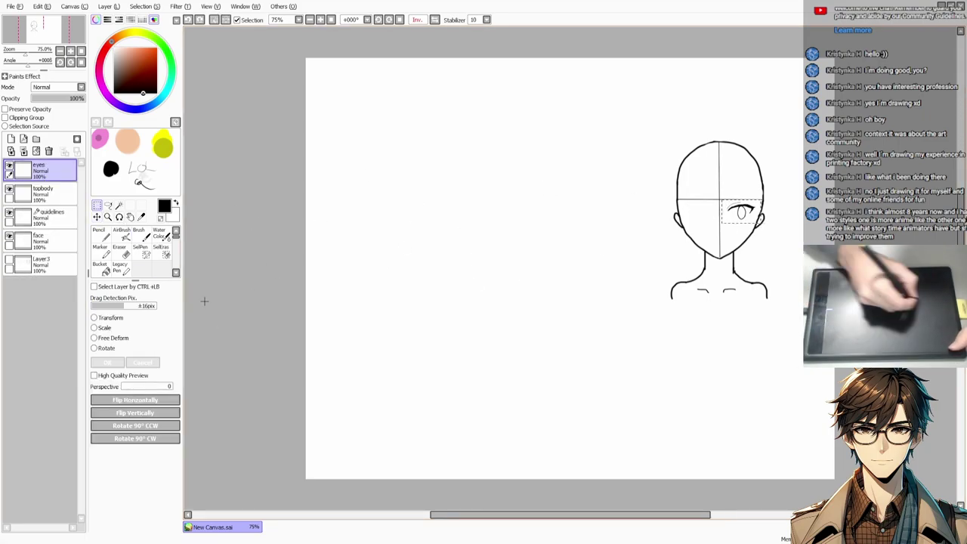
Restore the full-size eye in the empty area beside the head and erase its oval iris
mouse_move(742, 213)
left_mouse_down()
mouse_move(447, 247)
mouse_move(484, 238)
mouse_move(449, 264)
left_mouse_up()
key("e")
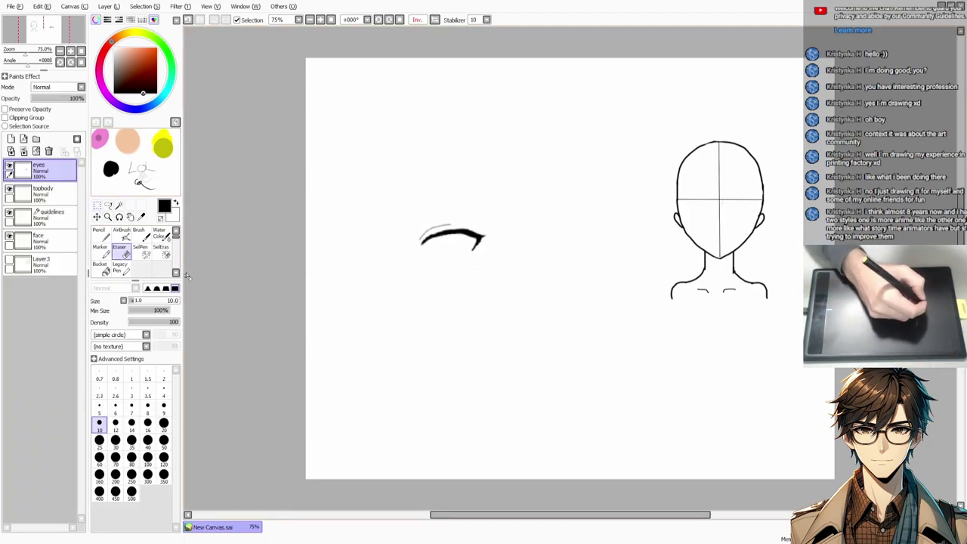
key("ctrl+z")
key("ctrl+z")
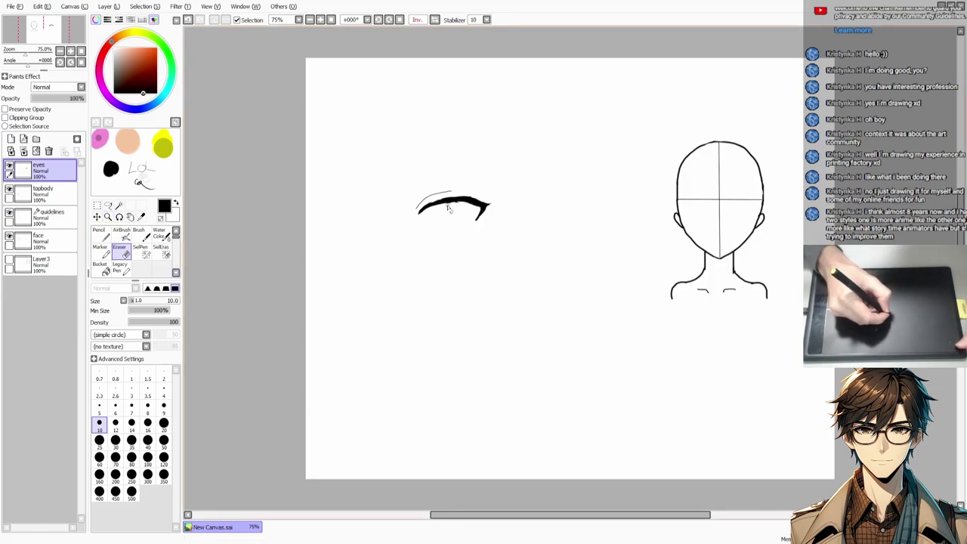
Scale down the lash line and eyelid crease and place them on the face below the horizontal guide
key("ctrl+z")
key("ctrl+z")
key("ctrl+z")
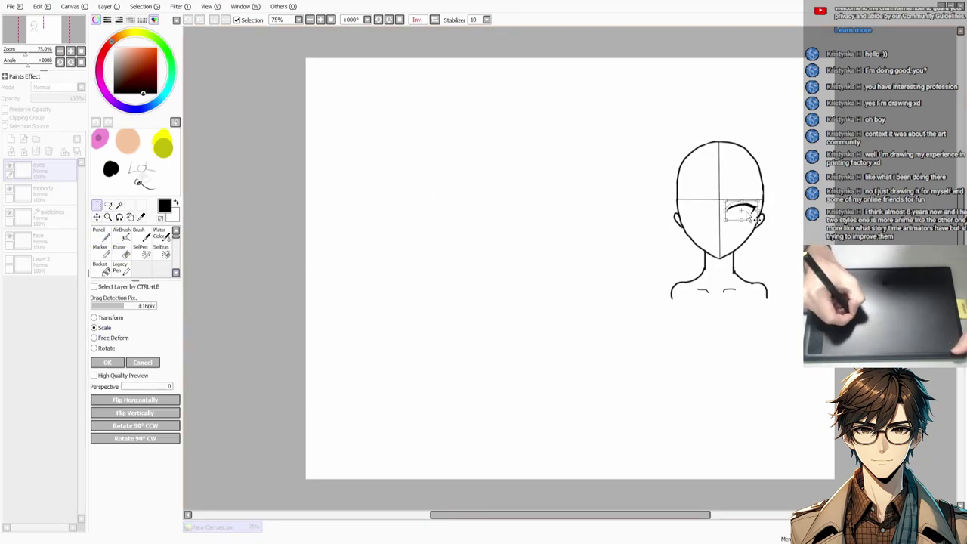
Mirror the canvas view and draw a thin oval iris under the lash line with the size 1 Pencil
left_click_drag(632, 274, 334, 274)
key("n")
scroll(409, 200, "up", 2)
left_click(38, 240)
left_click(38, 170)
left_click_drag(395, 223, 395, 232)
key("ctrl+z")
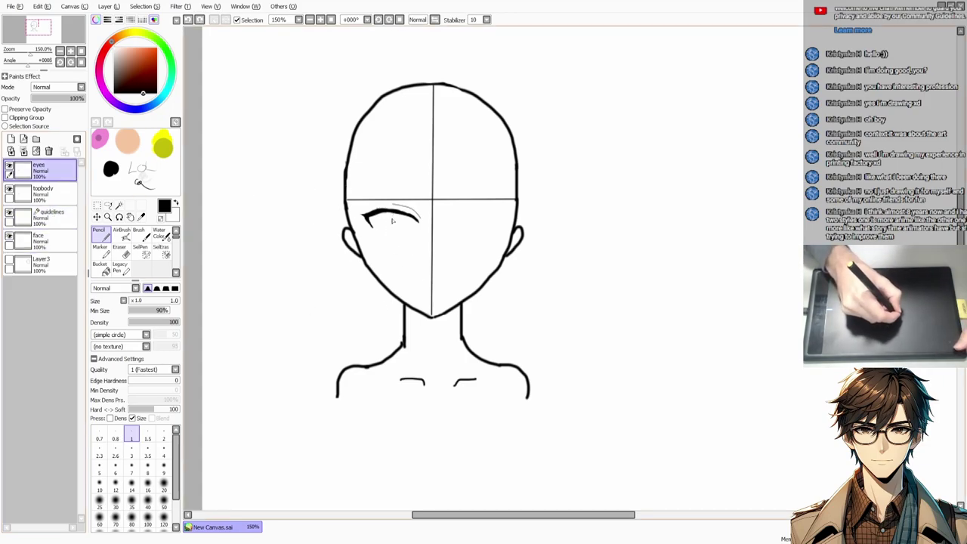
key("e")
key("n")
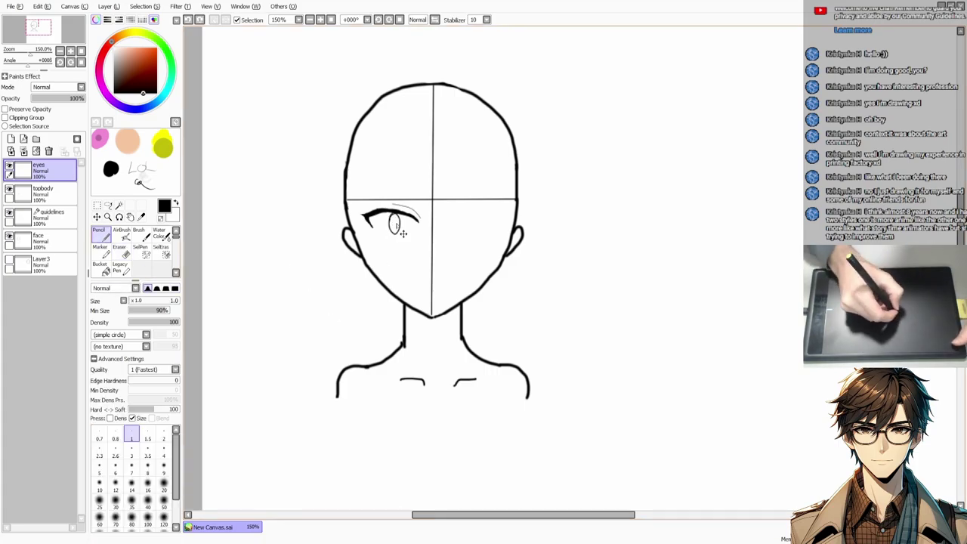
key("ctrl+z")
left_click_drag(394, 217, 396, 235)
key("ctrl+z")
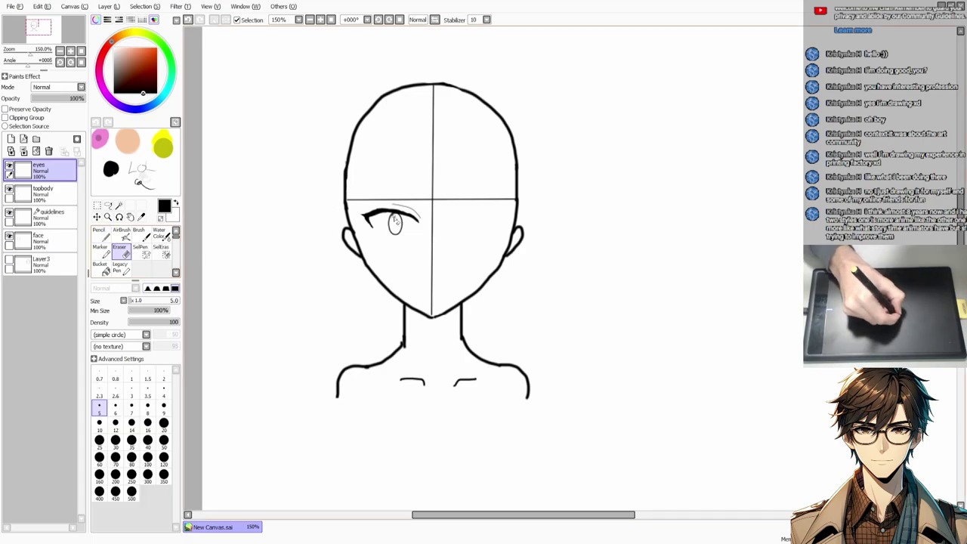
Copy and paste the eye, flip the copy horizontally and align it symmetrically on the other side of the centre line
key("ctrl+t")
key("ctrl+v")
left_click_drag(401, 272, 471, 272)
key("ctrl+t")
key("Return")
left_click_drag(381, 270, 378, 270)
left_click_drag(282, 301, 286, 302)
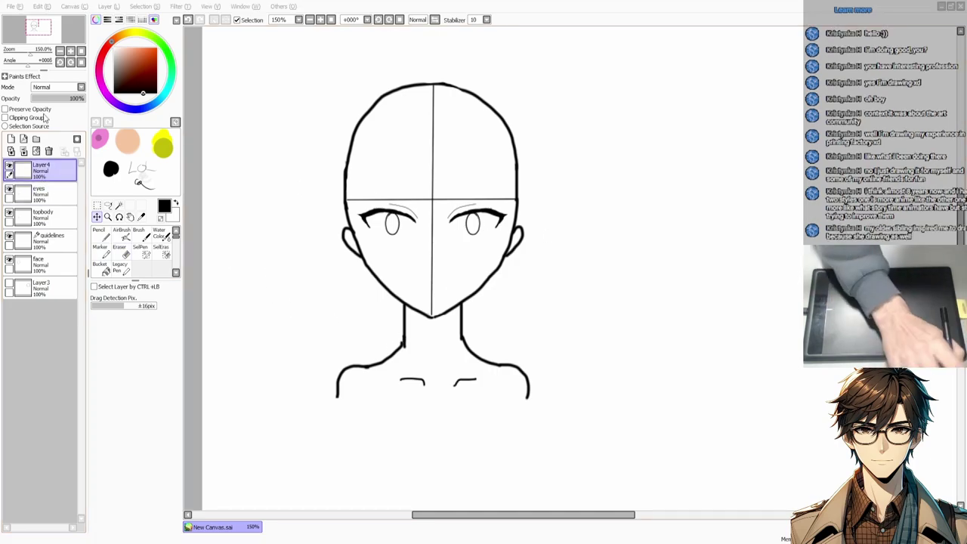
Name the eye layers "left eye" and "right eye", and draw a small nose dot on a new "mouth nose" layer
left_click(10, 138)
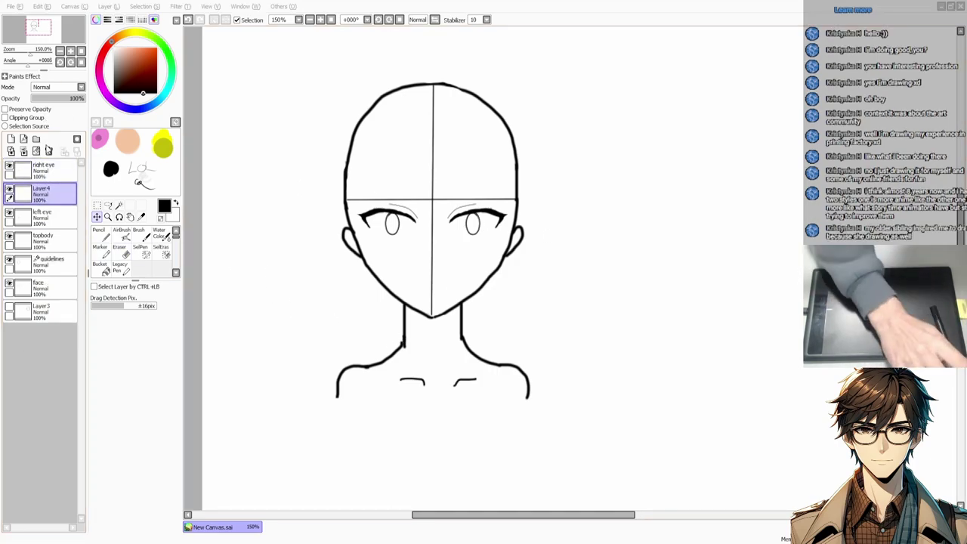
key("n")
mouse_move(457, 266)
left_mouse_down()
mouse_move(421, 286)
mouse_move(430, 264)
mouse_move(455, 287)
left_mouse_up()
key("ctrl+z")
key("ctrl+z")
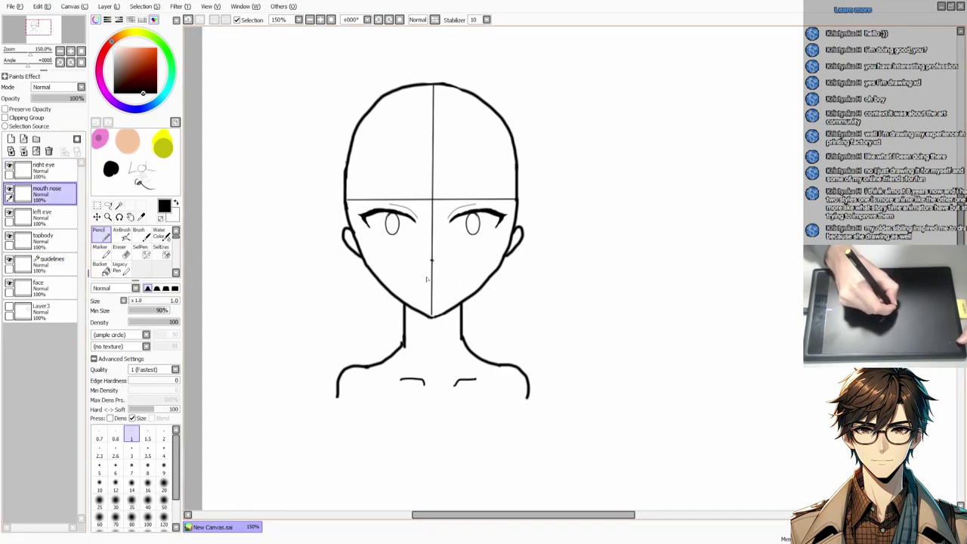
Try a small open mouth below the nose and check it with the guidelines layer hidden
left_click(9, 260)
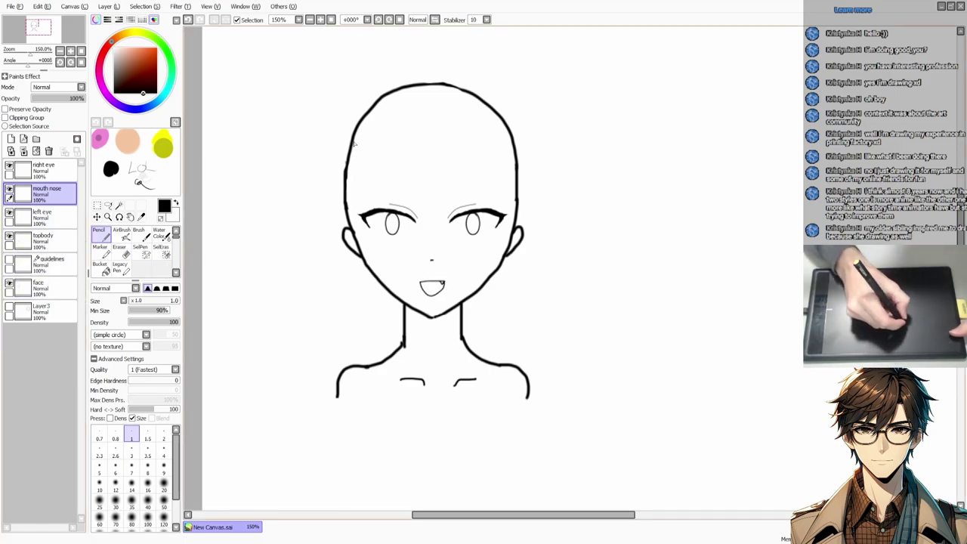
left_click(45, 264)
left_click(9, 260)
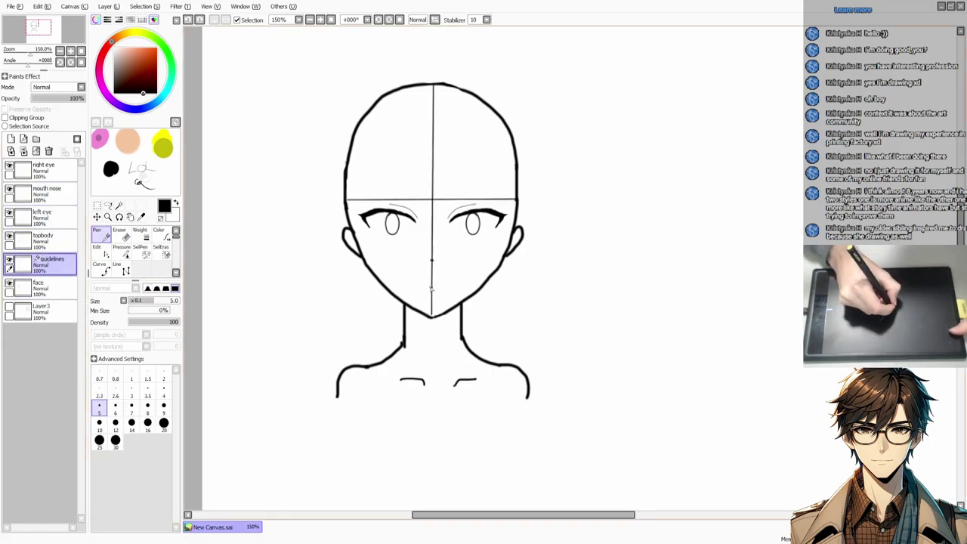
Draw a thin smiling mouth with a gap in the middle on the "mouth nose" layer and check it without the guidelines
left_click(45, 191)
left_click_drag(418, 284, 446, 283)
left_click(9, 260)
left_click(10, 260)
Add a layer above the right eye layer and name it "hair guidelines"
left_click(45, 169)
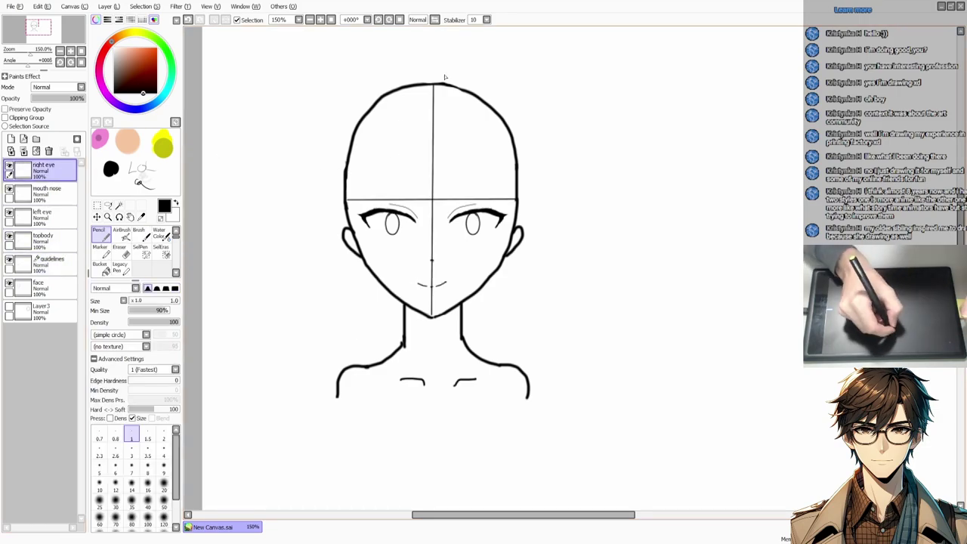
left_click(45, 263)
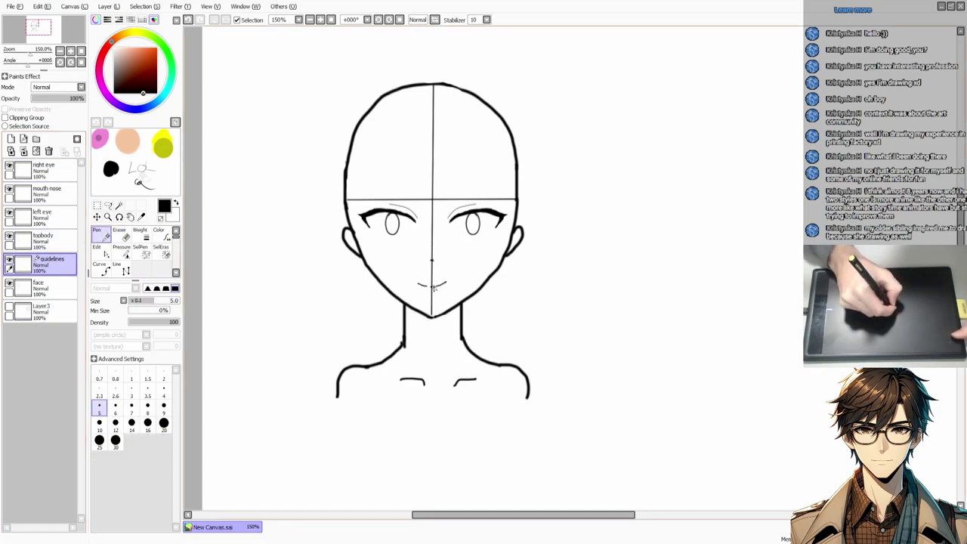
key("e")
left_click(42, 165)
left_click(11, 139)
left_click(99, 233)
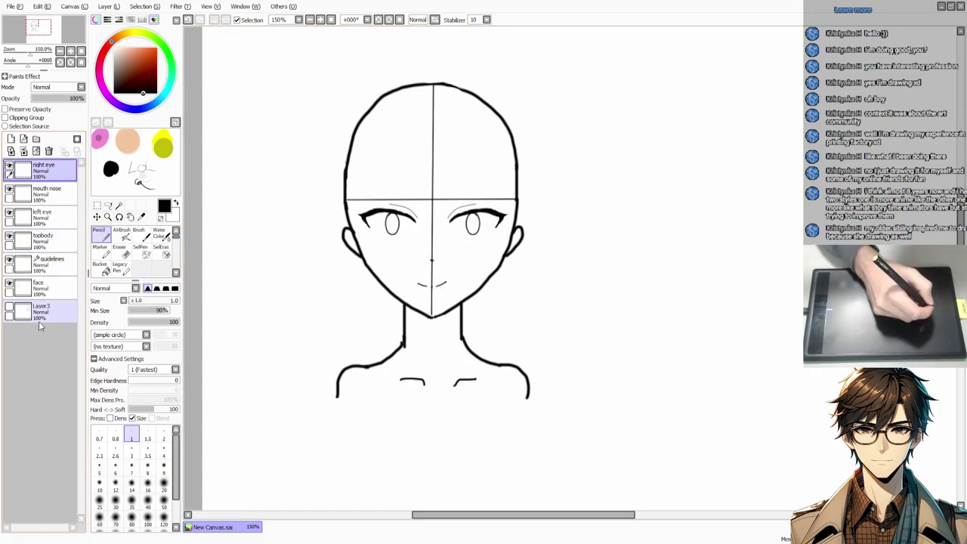
double_click(42, 165)
type("hair guidelines")
key("Return")
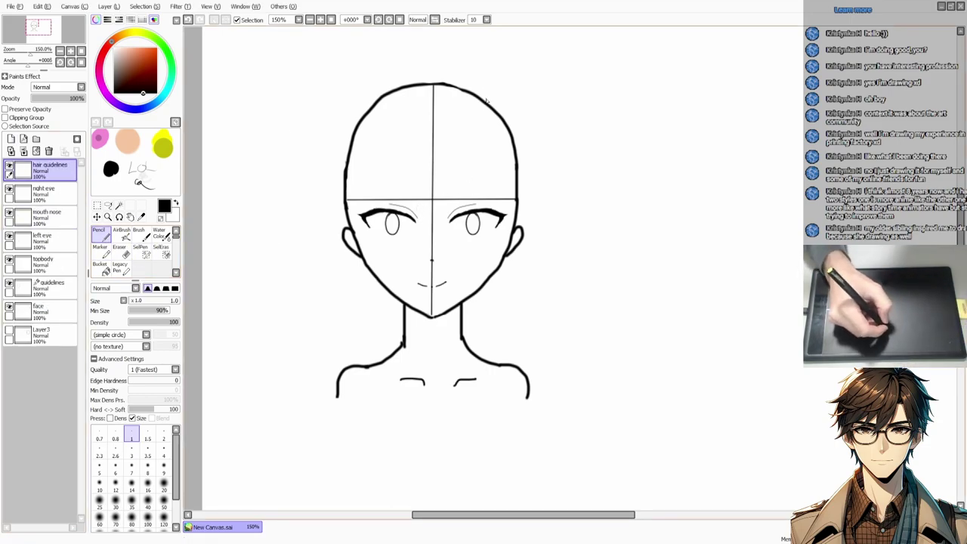
Add an "eyebrows" layer below the hair guidelines and draw thin arched eyebrows above both eyes with the size 1 Pencil
key("ctrl+z")
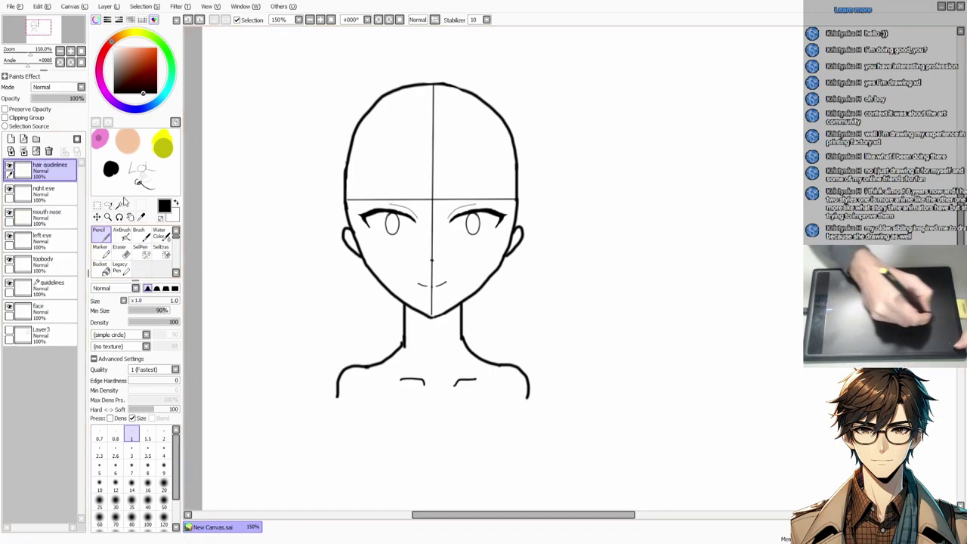
key("ctrl+z")
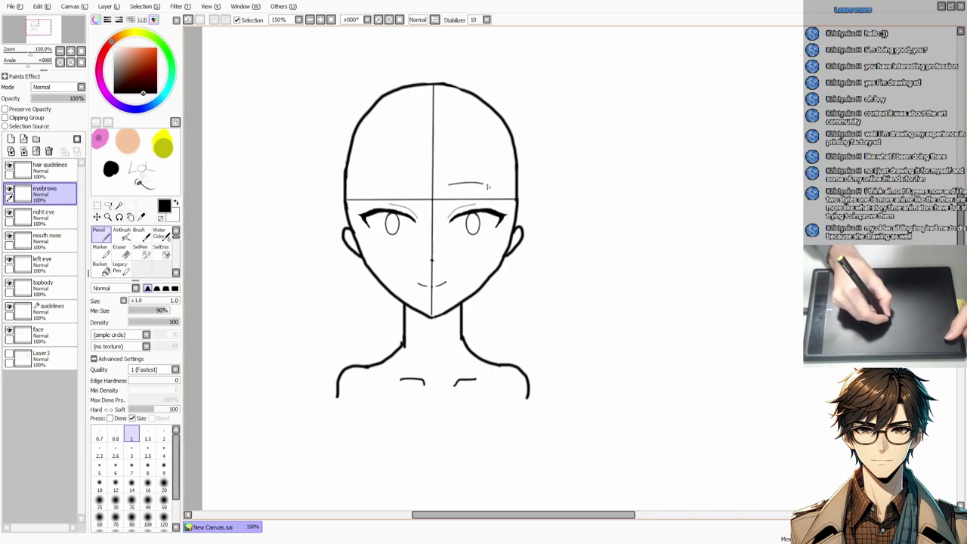
left_click_drag(450, 189, 499, 188)
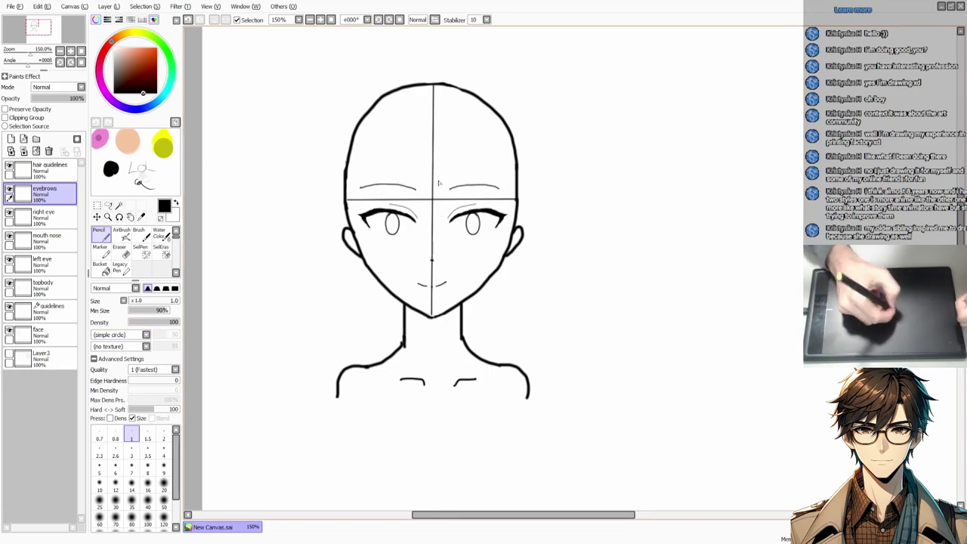
On the hair guidelines layer, mark the parting at the head's upper right with an arrow and sketch a strand down to the horizontal guide
left_click(45, 167)
mouse_move(480, 70)
left_mouse_down()
mouse_move(481, 95)
mouse_move(409, 193)
left_mouse_up()
key("ctrl+z")
left_click_drag(479, 99, 408, 194)
left_click_drag(478, 100, 426, 205)
left_click(120, 248)
left_click(100, 232)
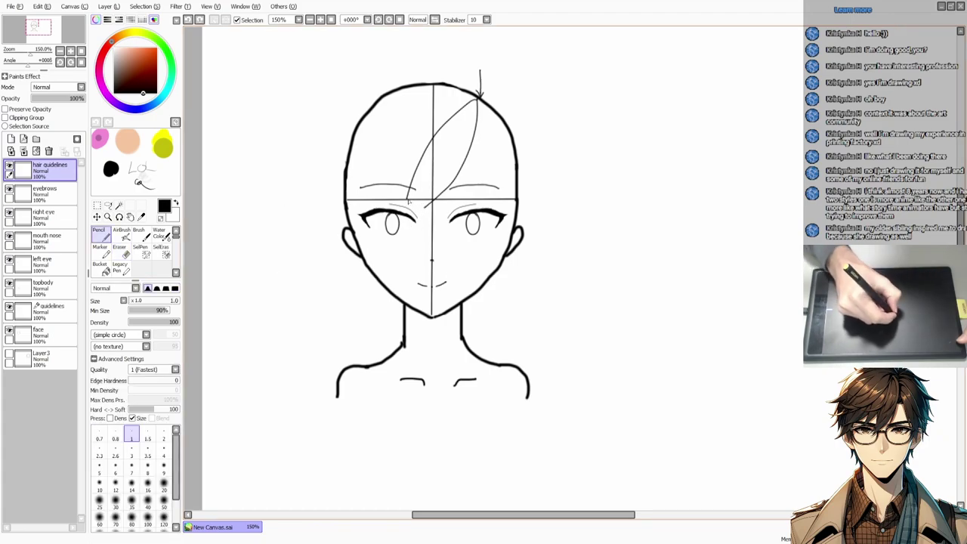
Sketch a wide hair strand sweeping from the parting across the forehead to the left edge of the face
left_click_drag(479, 98, 381, 192)
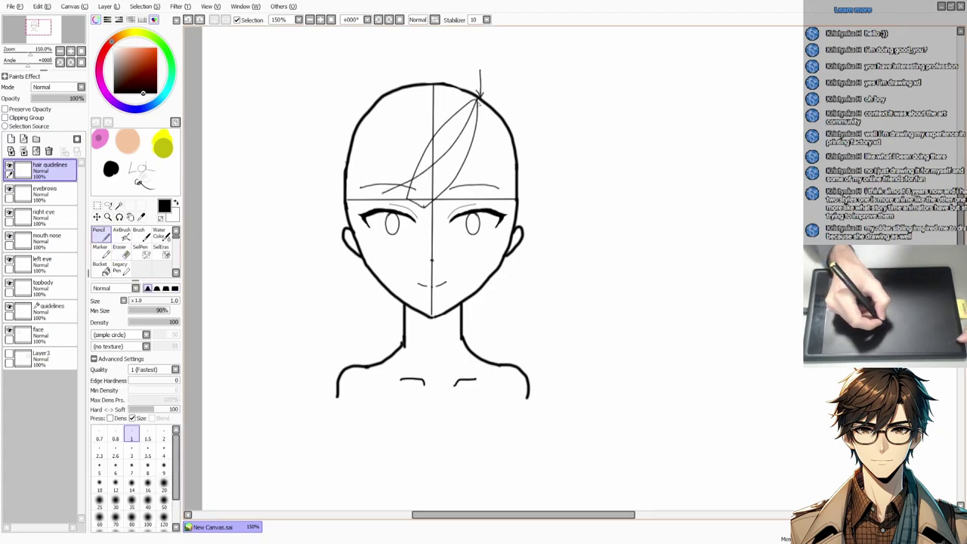
mouse_move(478, 100)
left_mouse_down()
mouse_move(369, 169)
mouse_move(477, 100)
left_mouse_up()
key("ctrl+z")
key("ctrl+z")
left_click_drag(366, 161, 476, 98)
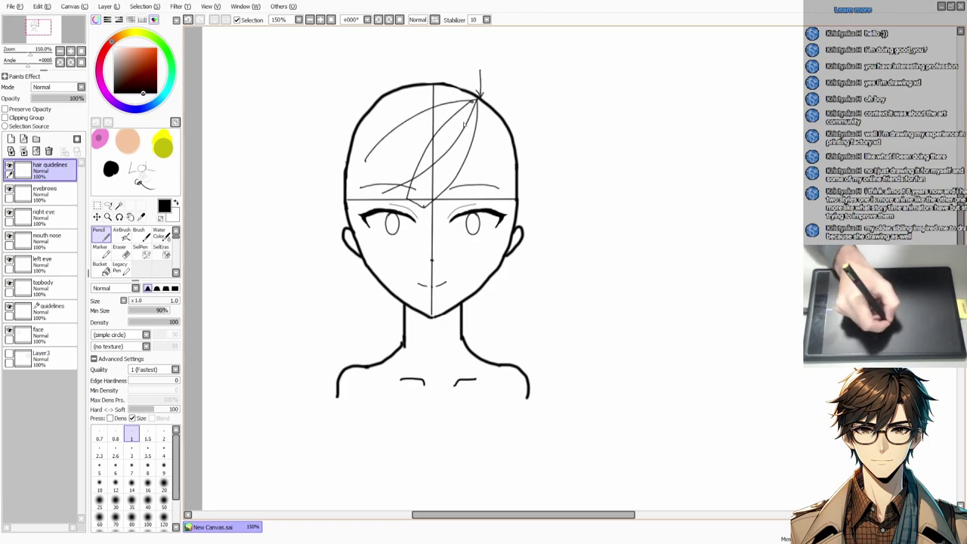
left_click_drag(366, 160, 351, 190)
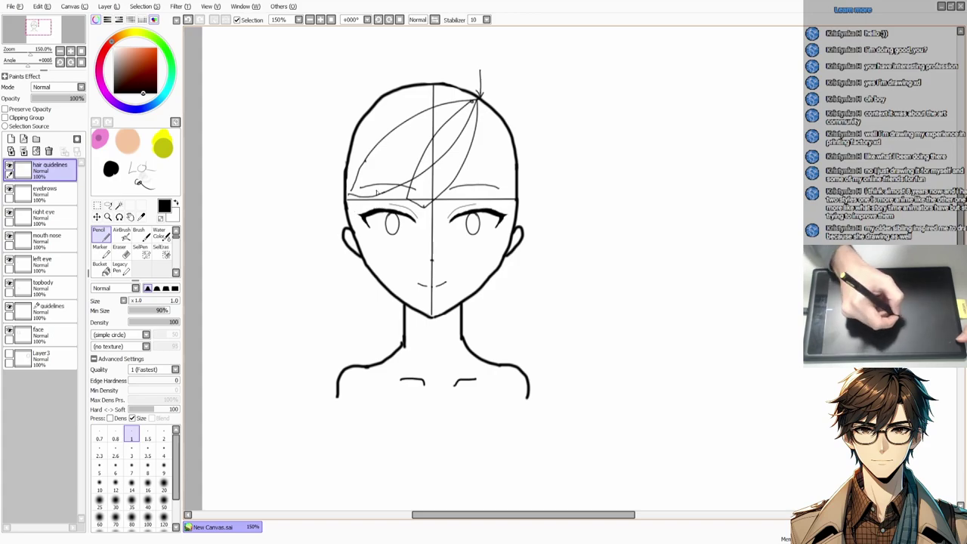
Try the edges of a hair strand running from the parting down over the right eyebrow
left_click_drag(478, 100, 482, 198)
key("ctrl+z")
left_click_drag(476, 100, 481, 200)
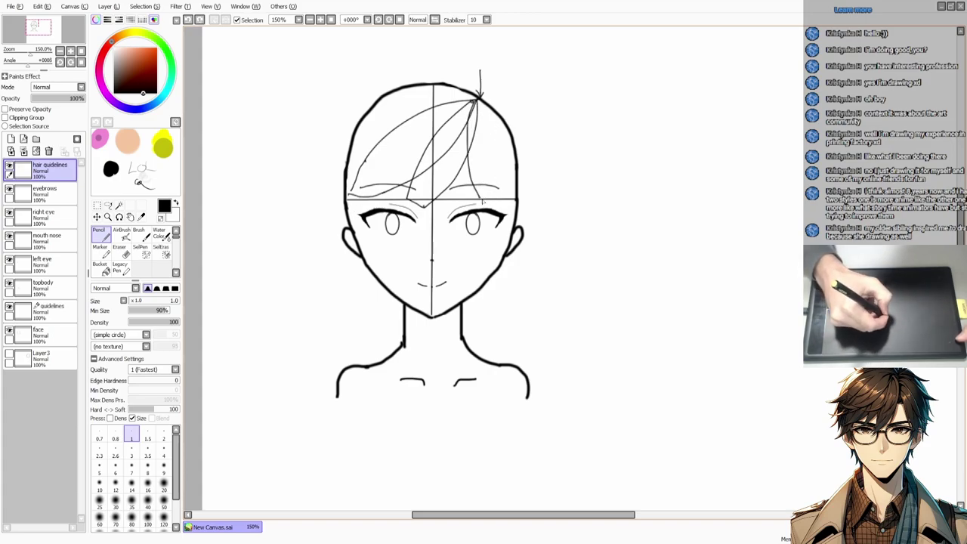
left_click_drag(479, 100, 499, 193)
key("ctrl+z")
Lengthen the tip of the middle hair strand down to the inner corner of the left eye
left_click_drag(431, 204, 402, 223)
key("e")
key("n")
Sketch a narrow curved hair strand from the parting down over the right eyebrow to the horizontal guide, correcting its edges
left_click_drag(489, 106, 500, 172)
key("ctrl+z")
key("e")
key("n")
left_click_drag(478, 101, 458, 200)
key("ctrl+z")
mouse_move(478, 98)
left_mouse_down()
mouse_move(460, 200)
mouse_move(498, 198)
left_mouse_up()
key("ctrl+z")
key("e")
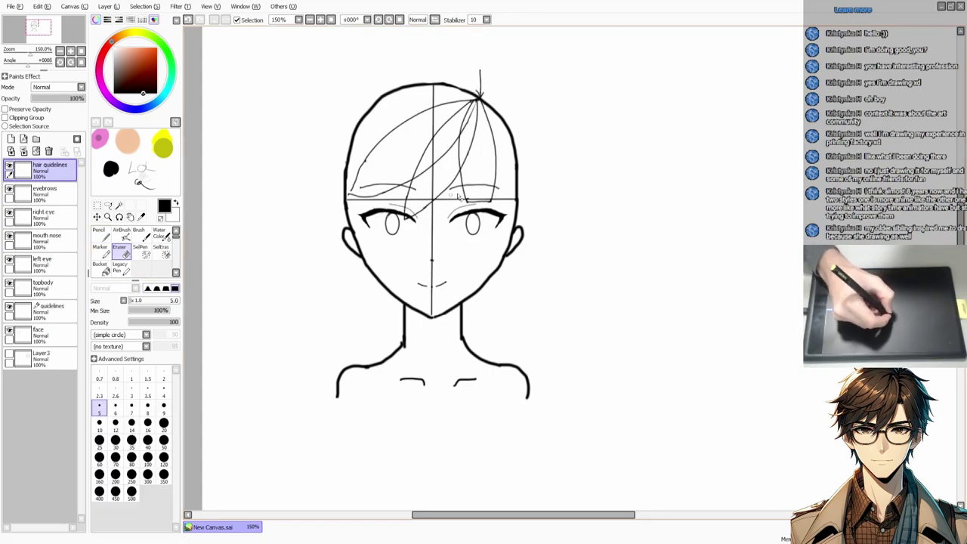
Lower the hair guidelines layer's opacity to 30% and sketch long curved side strands outside both sides of the face, ending near chin level
key("n")
left_click_drag(81, 98, 47, 99)
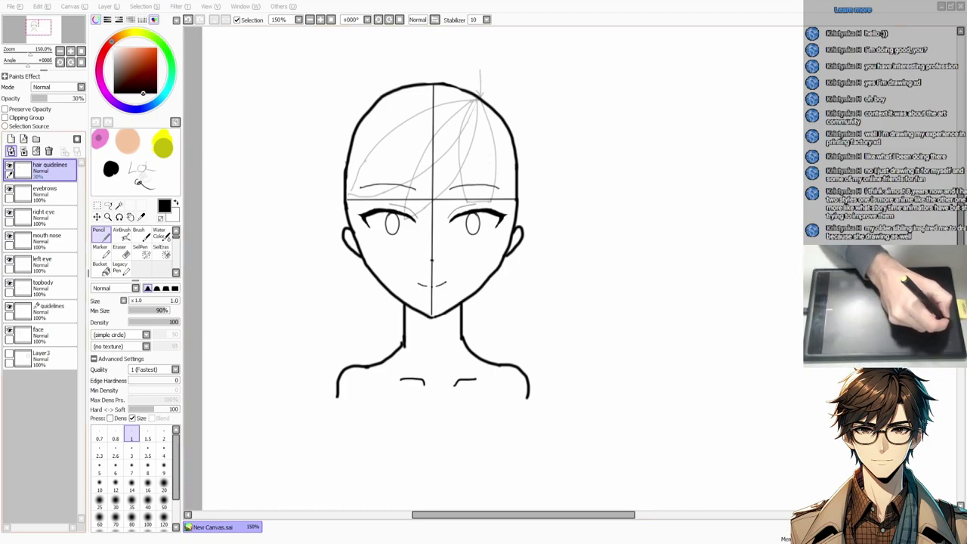
left_click_drag(489, 106, 496, 321)
left_click_drag(535, 188, 498, 320)
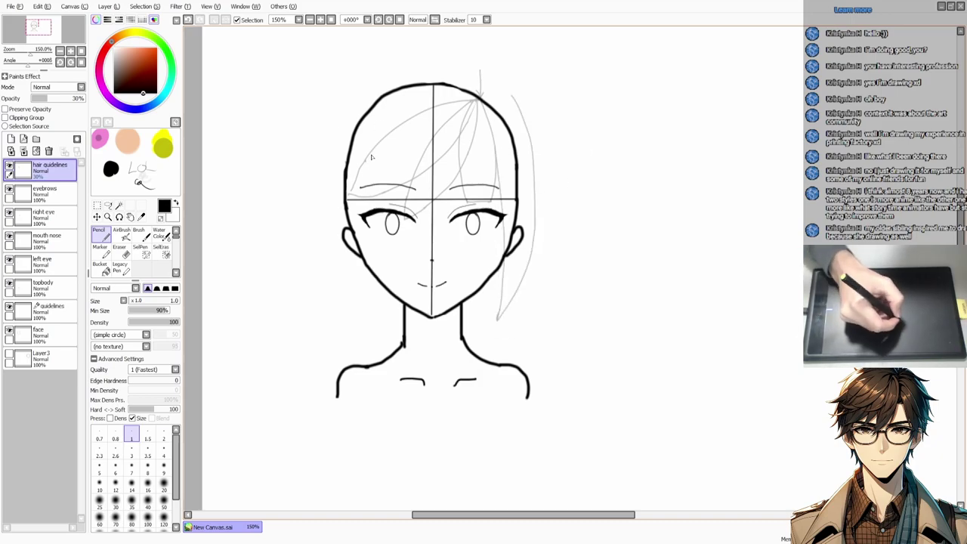
left_click_drag(336, 97, 353, 319)
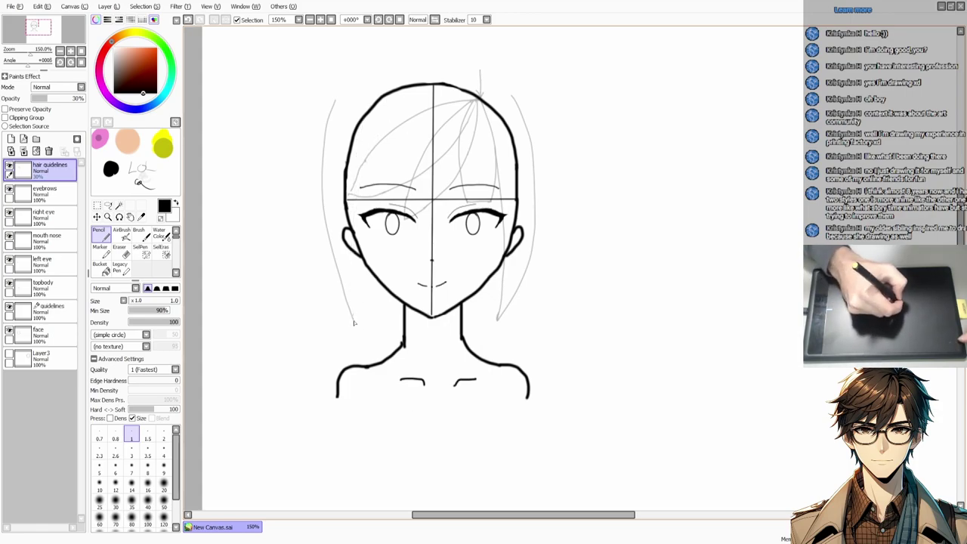
Create a layer named hair above the hair guidelines and draw the middle fringe strands over the left eye with a size 2 pencil
key("ctrl+shift+n")
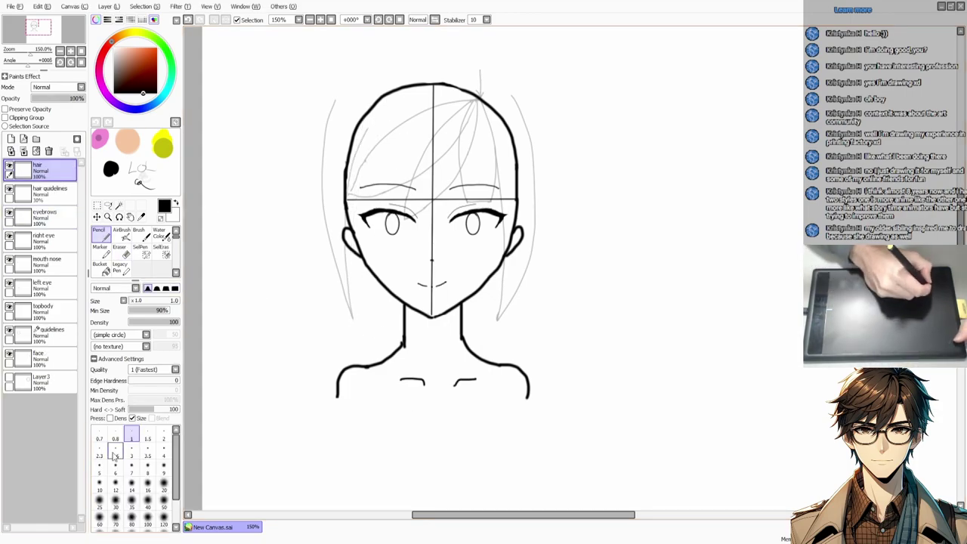
left_click(163, 441)
left_click_drag(461, 171, 406, 226)
left_click_drag(429, 130, 393, 212)
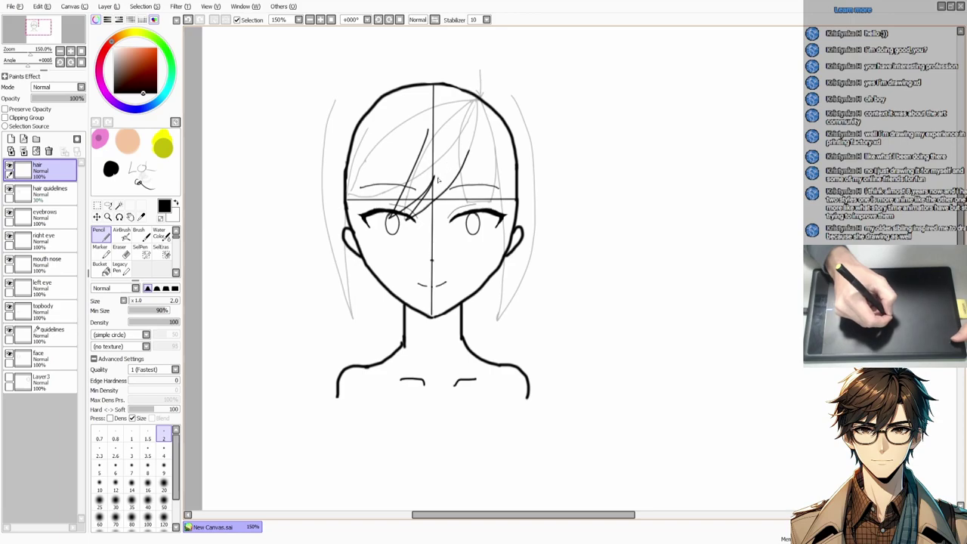
left_click_drag(461, 112, 390, 210)
left_click_drag(475, 131, 464, 161)
key("e")
Add a horizontal guide line across the upper forehead on the guidelines layer and return to the hair layer with the pencil
left_click(42, 332)
left_click(119, 266)
left_click_drag(356, 127, 511, 127)
left_click(42, 170)
left_click(119, 250)
left_click(99, 234)
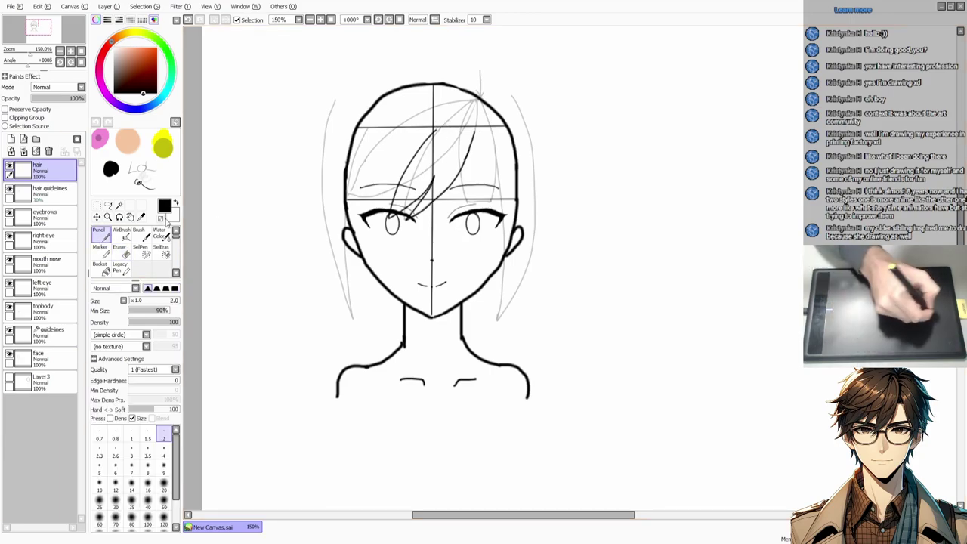
Draw slanted fringe strands from the upper guide down across the left eyebrow to the face edge, checking them without the guide layers
left_click_drag(442, 179, 409, 221)
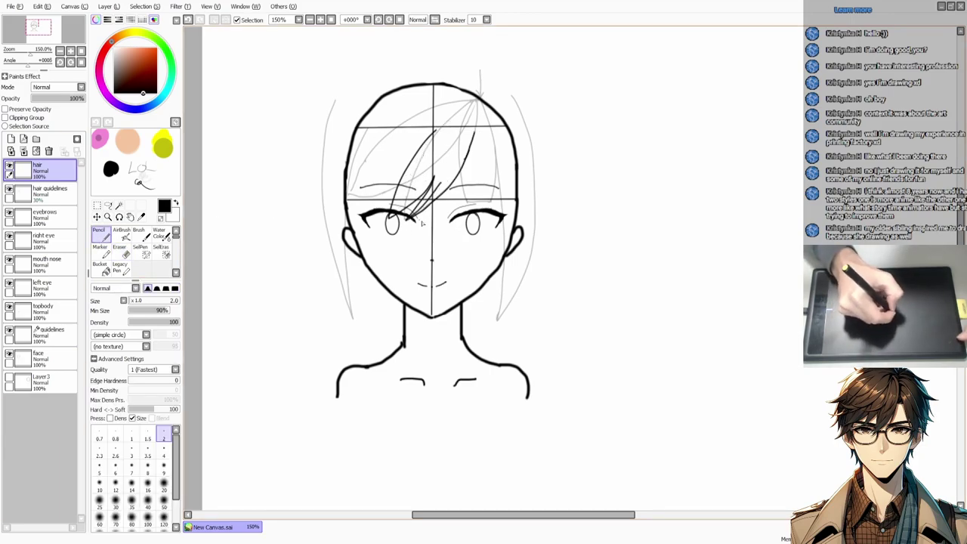
left_click_drag(462, 135, 380, 198)
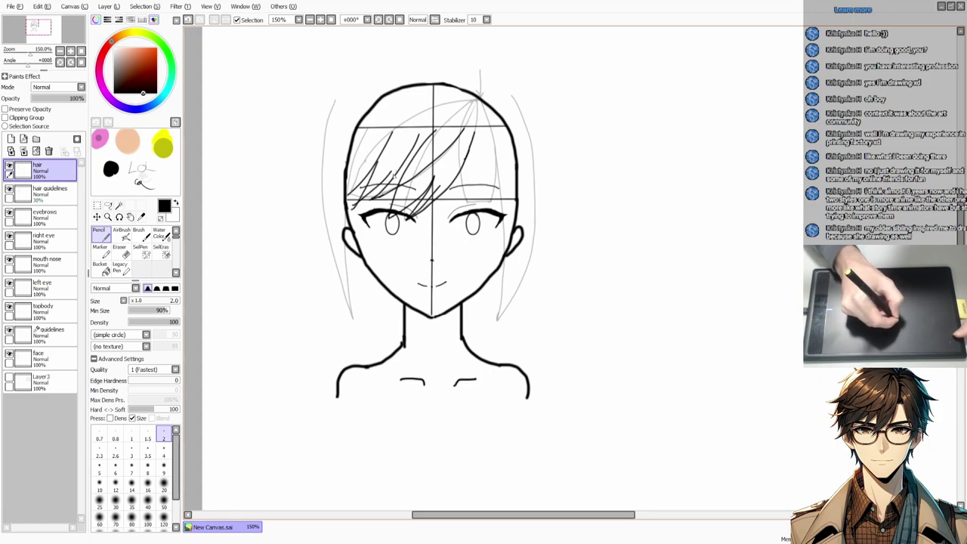
left_click(9, 191)
left_click(9, 332)
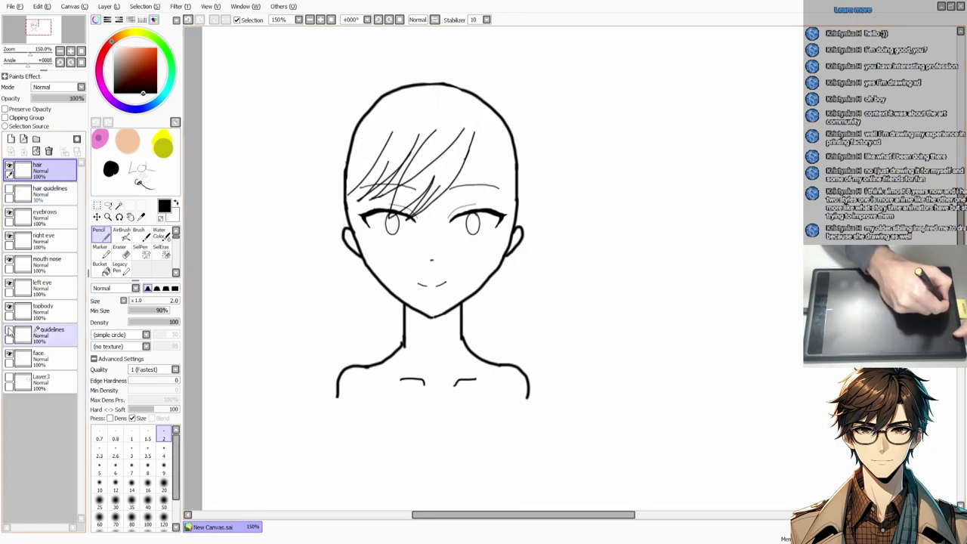
key("e")
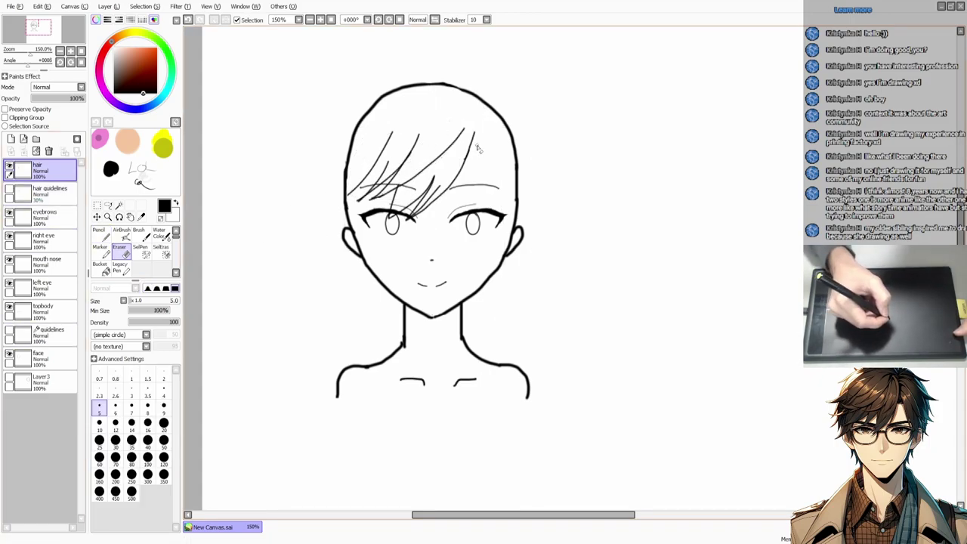
key("n")
key("ctrl+z")
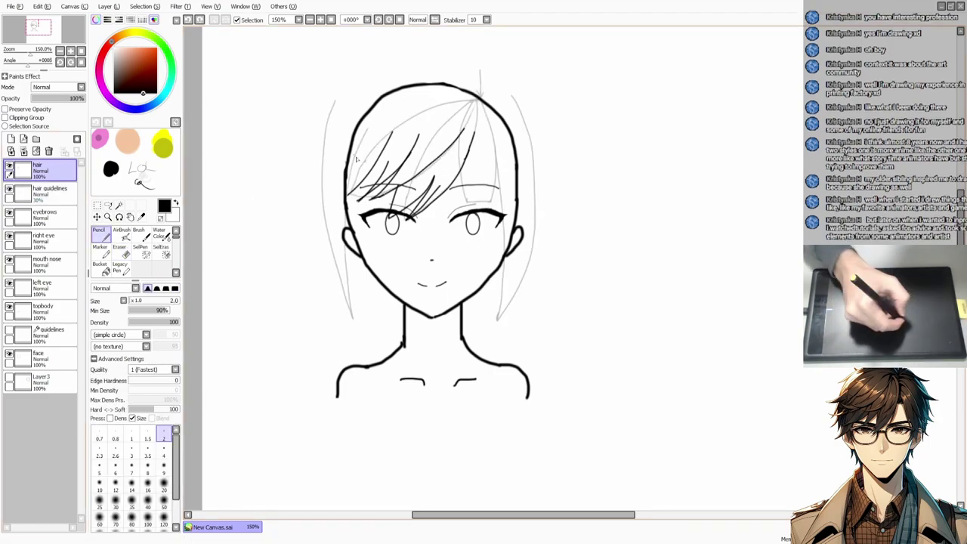
Erase the outermost left fringe strands on the hair layer and show both guide layers again
left_click(9, 191)
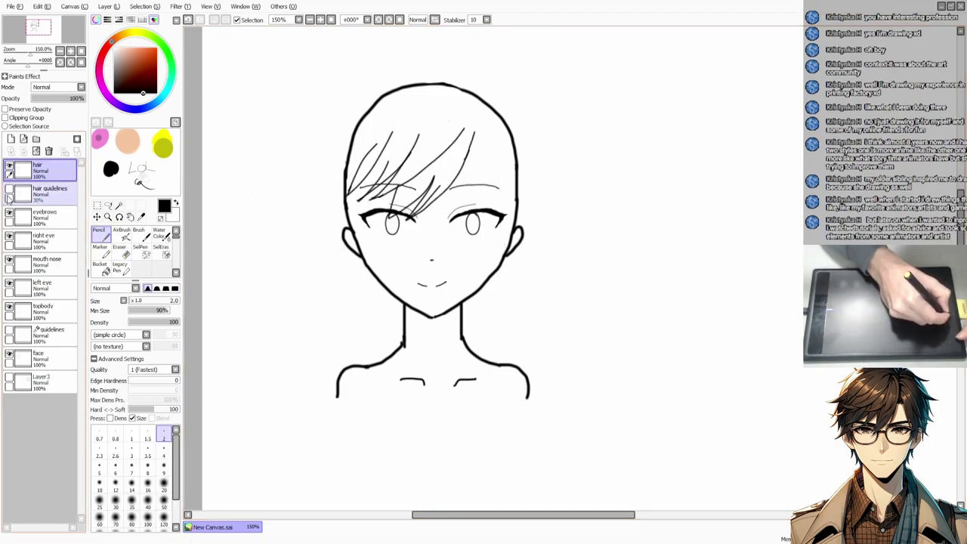
left_click(9, 193)
key("e")
left_click_drag(385, 140, 351, 193)
key("n")
left_click(9, 330)
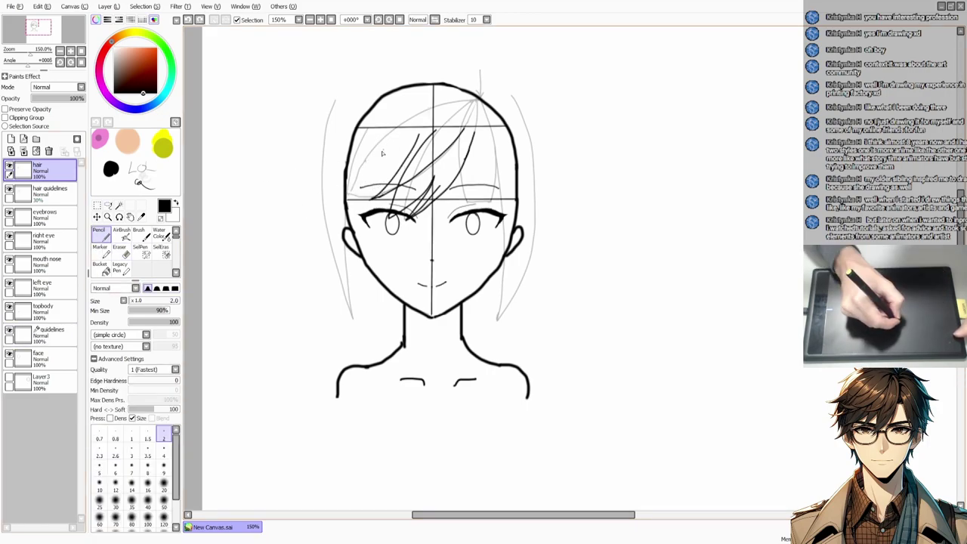
Redraw the left fringe strand as a curve from the upper guide down over the left eyebrow
left_click_drag(400, 130, 369, 198)
left_click_drag(381, 156, 368, 201)
key("ctrl+z")
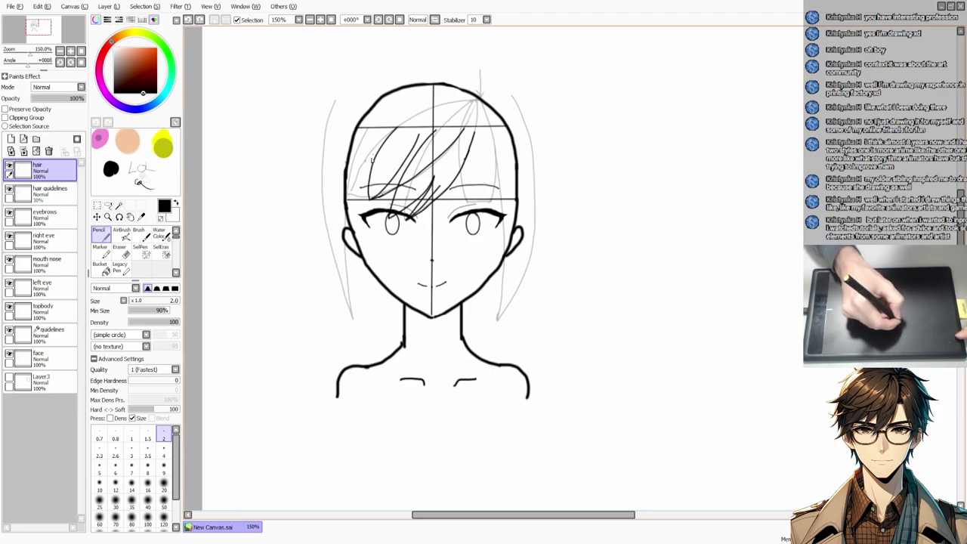
Draw a short curved hair strand along the left temple, just outside the face edge
left_click_drag(351, 137, 337, 210)
key("ctrl+z")
left_click_drag(350, 142, 339, 215)
Draw a long pointed side strand outside the left side of the face down to chin level, correcting its inner edge
mouse_move(335, 99)
left_mouse_down()
mouse_move(324, 199)
mouse_move(351, 317)
left_mouse_up()
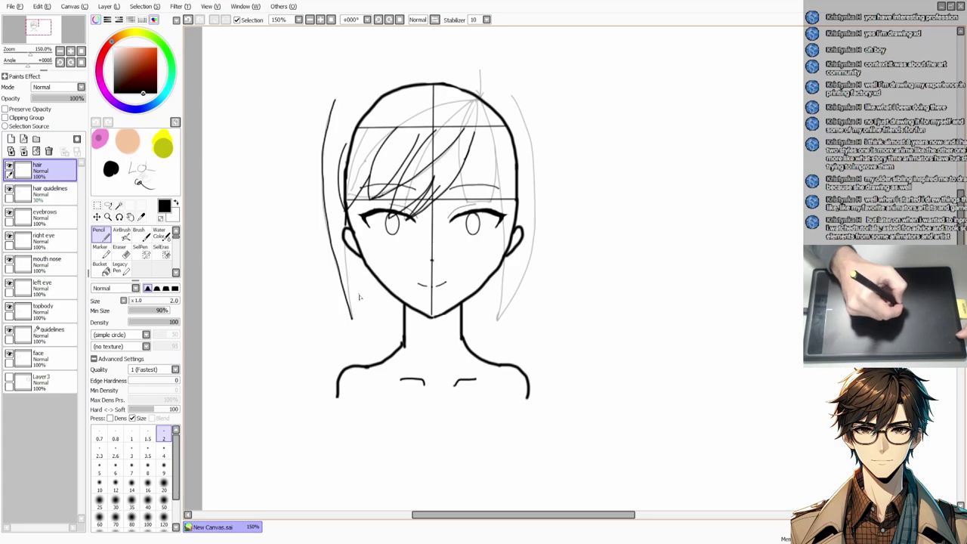
left_click_drag(349, 243, 353, 322)
key("ctrl+z")
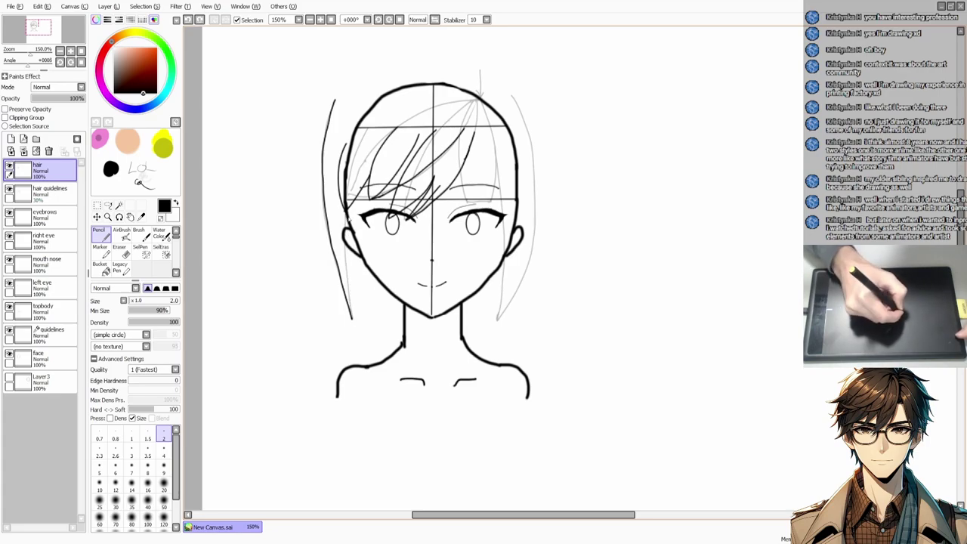
left_click_drag(355, 219, 352, 318)
key("ctrl+z")
left_click_drag(346, 247, 352, 321)
mouse_move(331, 195)
left_mouse_down()
mouse_move(338, 149)
mouse_move(352, 174)
left_mouse_up()
key("ctrl+z")
key("ctrl+z")
Draw the right fringe strands with pointed tips over the right eyebrow, undoing misplaced strokes, and hide the guidelines layer
left_click_drag(467, 170, 461, 201)
mouse_move(497, 127)
left_mouse_down()
mouse_move(490, 201)
mouse_move(465, 204)
left_mouse_up()
key("ctrl+z")
key("ctrl+z")
key("ctrl+z")
mouse_move(483, 171)
left_mouse_down()
mouse_move(476, 203)
mouse_move(490, 194)
mouse_move(476, 205)
mouse_move(485, 203)
left_mouse_up()
key("ctrl+z")
key("ctrl+z")
left_click(9, 333)
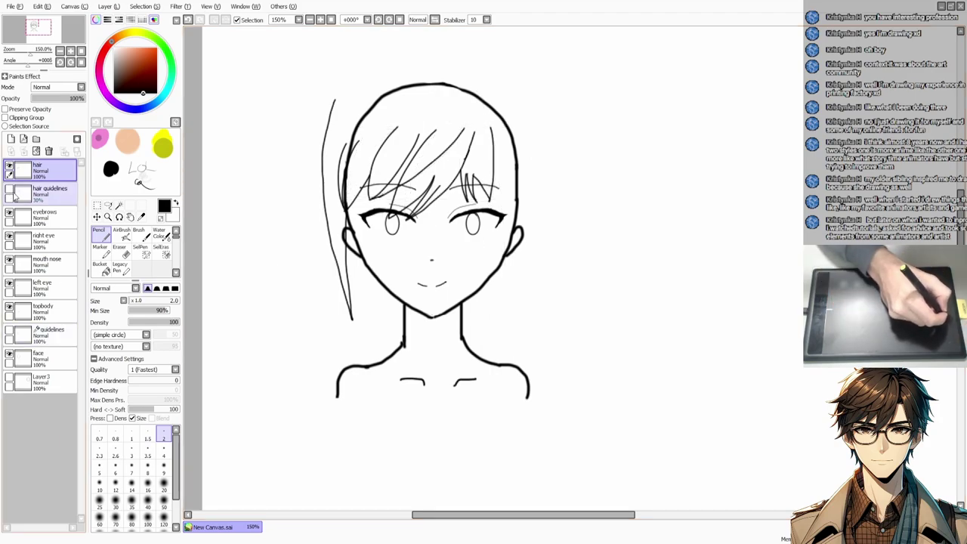
Erase the overlapping lines where the middle and right fringe strands cross
key("e")
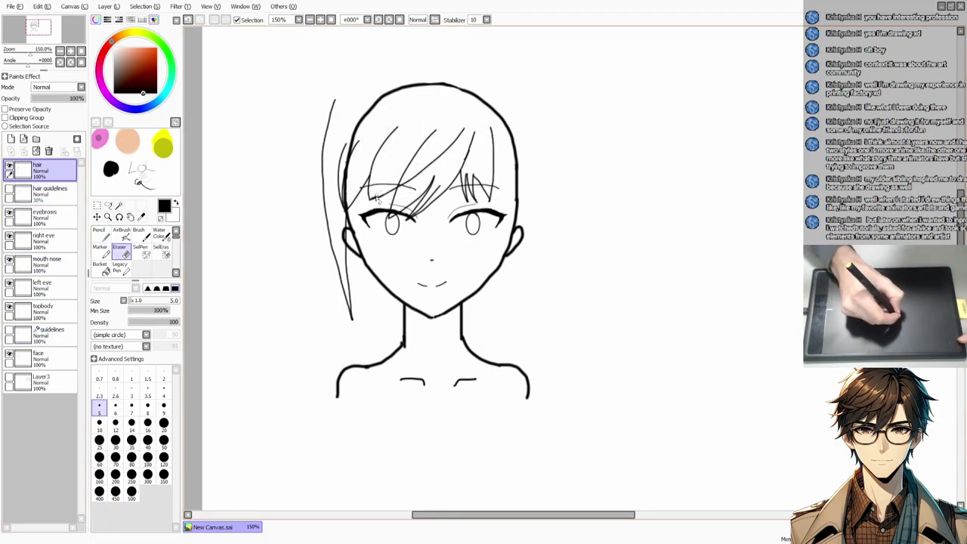
key("ctrl+z")
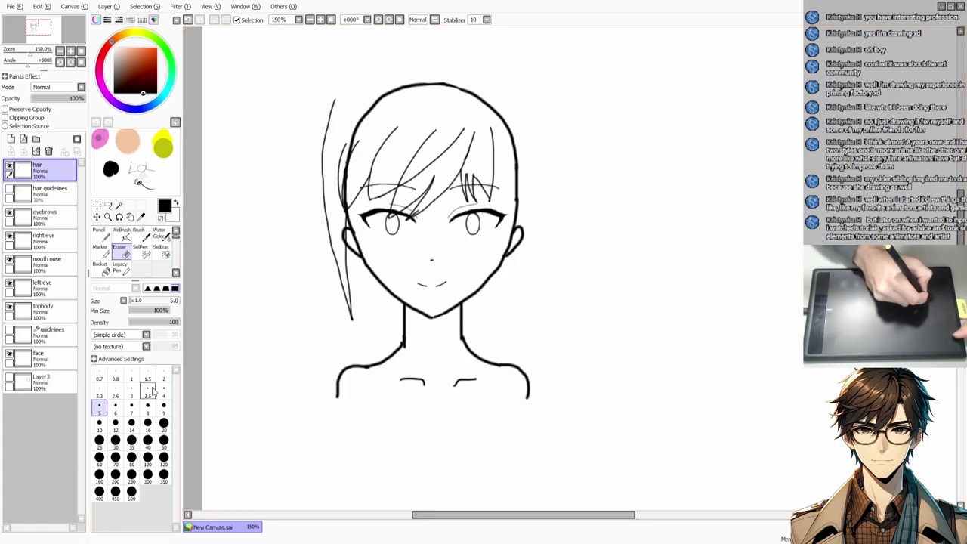
key("n")
key("e")
mouse_move(474, 177)
left_mouse_down()
mouse_move(491, 205)
mouse_move(484, 146)
left_mouse_up()
Try thin size 1 pencil strokes linking the tips of the right fringe strands above the right eye
key("n")
key("bracketright")
key("bracketright")
key("bracketright")
key("ctrl+z")
key("ctrl+z")
key("bracketleft")
key("bracketleft")
key("bracketleft")
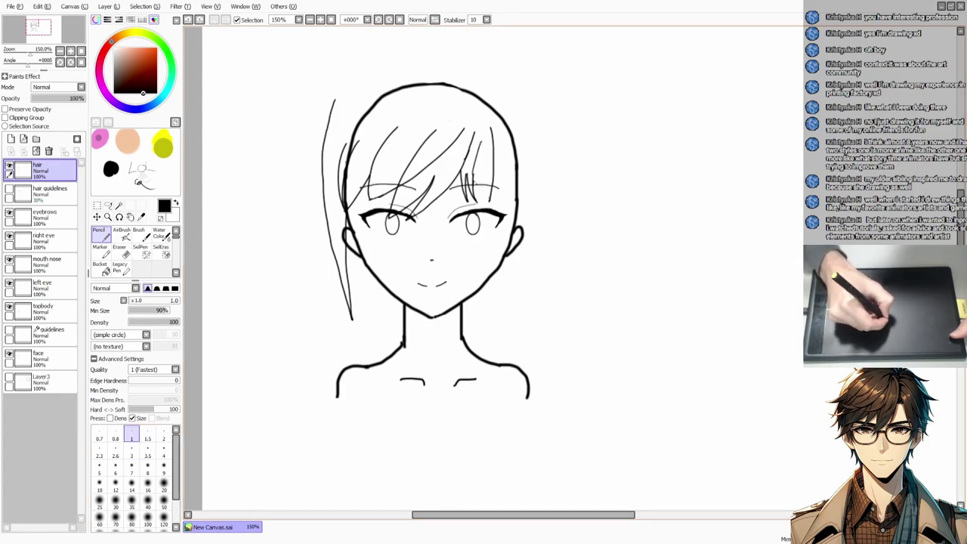
left_click_drag(473, 178, 485, 149)
left_click_drag(475, 202, 487, 156)
key("ctrl+z")
key("ctrl+z")
key("ctrl+z")
key("ctrl+z")
Redraw the edges of the small pointed fringe tips over the right eyebrow
left_click_drag(476, 204, 488, 160)
left_click_drag(490, 178, 489, 168)
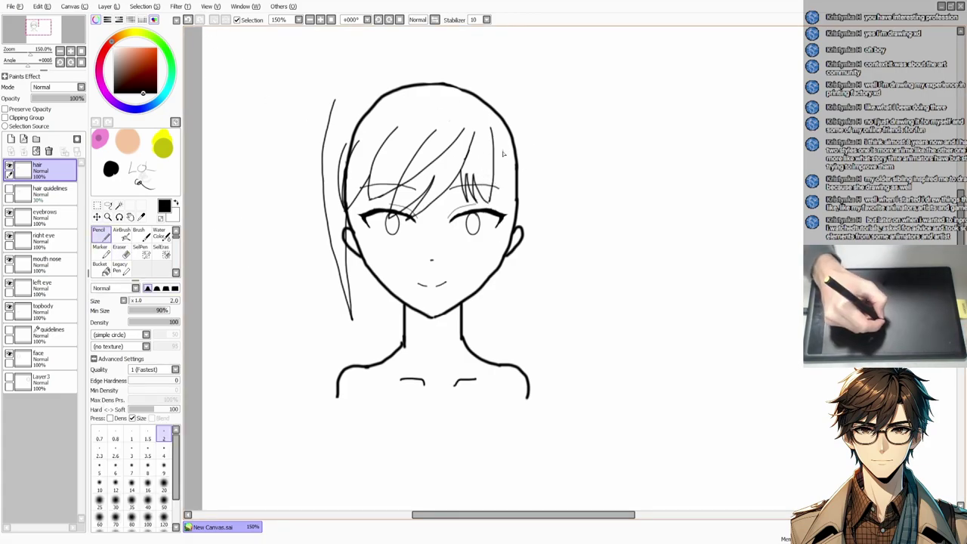
key("ctrl+z")
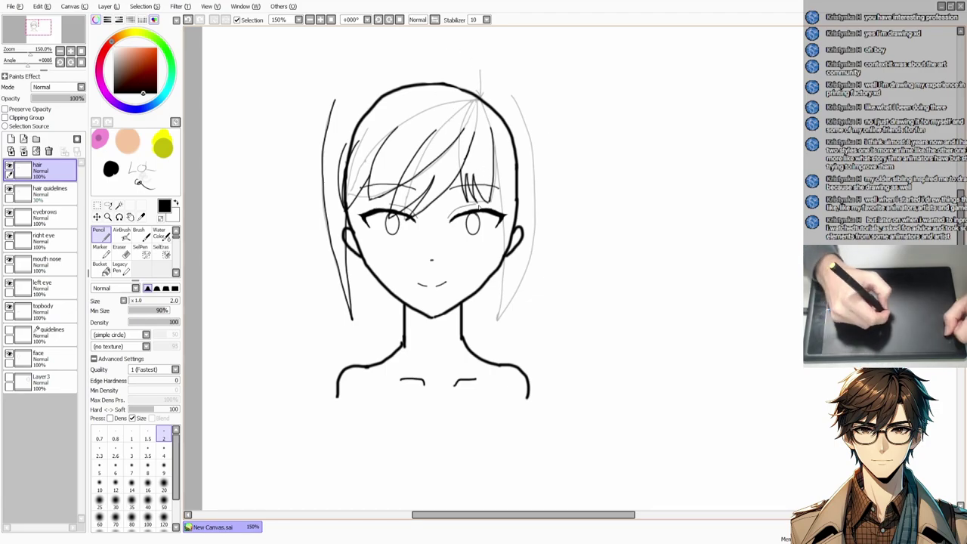
Draw a thin hair strand from the left temple down to the outer corner of the left eye, correcting its curve
left_click_drag(398, 176, 373, 207)
key("ctrl+z")
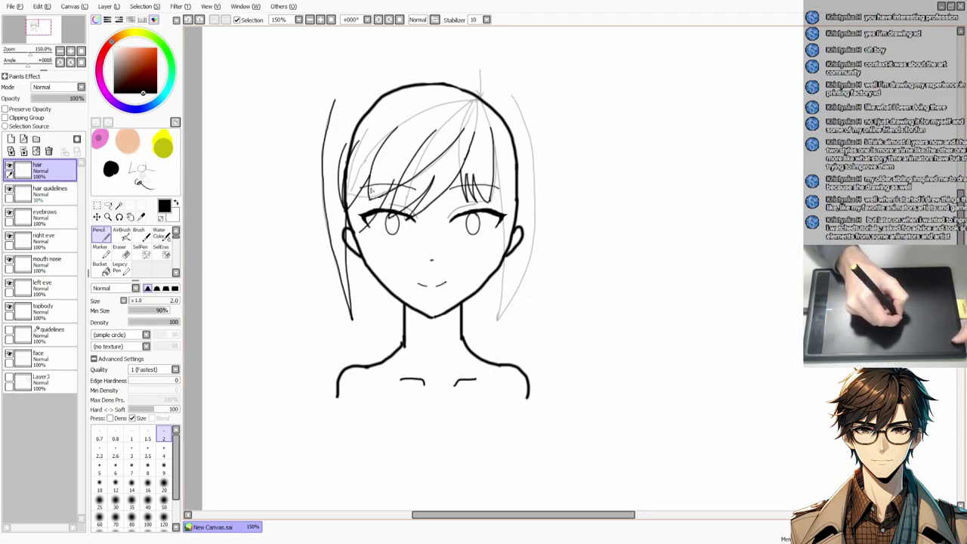
left_click_drag(387, 155, 360, 233)
key("ctrl+z")
left_click_drag(366, 141, 359, 236)
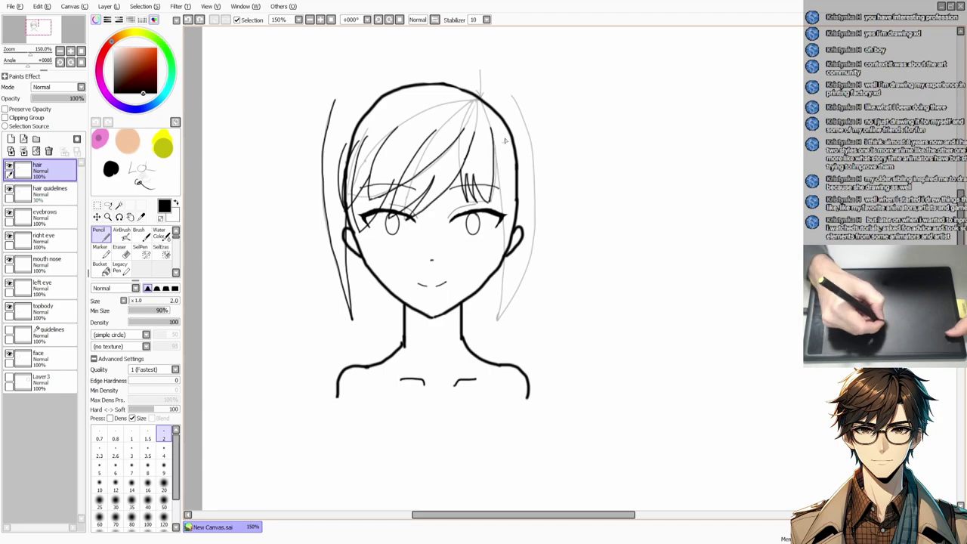
Draw a long pointed side strand over the right ear and redraw the left side strand's outer edge closer to the face
left_click_drag(513, 121, 502, 318)
key("e")
mouse_move(325, 125)
left_mouse_down()
mouse_move(352, 330)
mouse_move(342, 219)
mouse_move(349, 304)
left_mouse_up()
key("n")
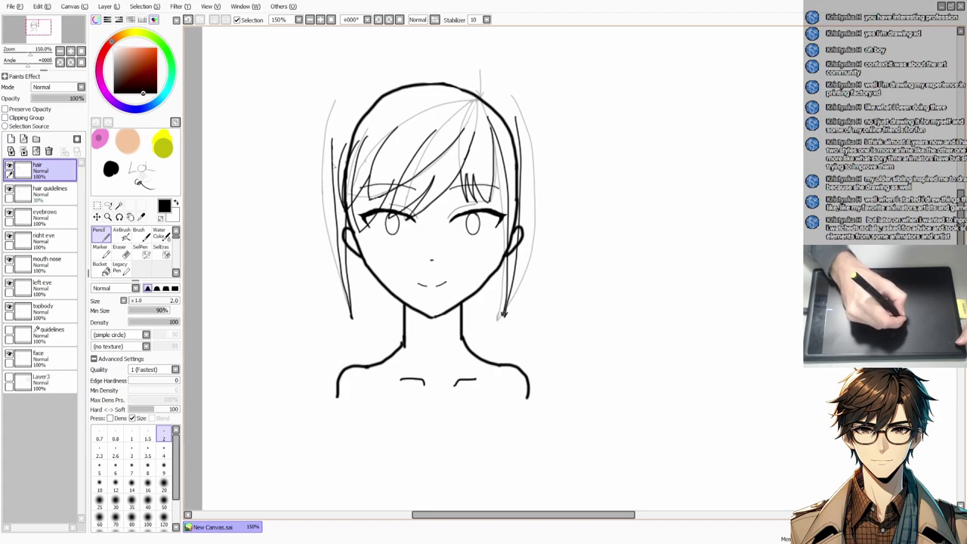
Erase the skull outline above the ears on the face layer with the eraser at sizes 20 and 10
key("e")
left_click(383, 123, "ctrl")
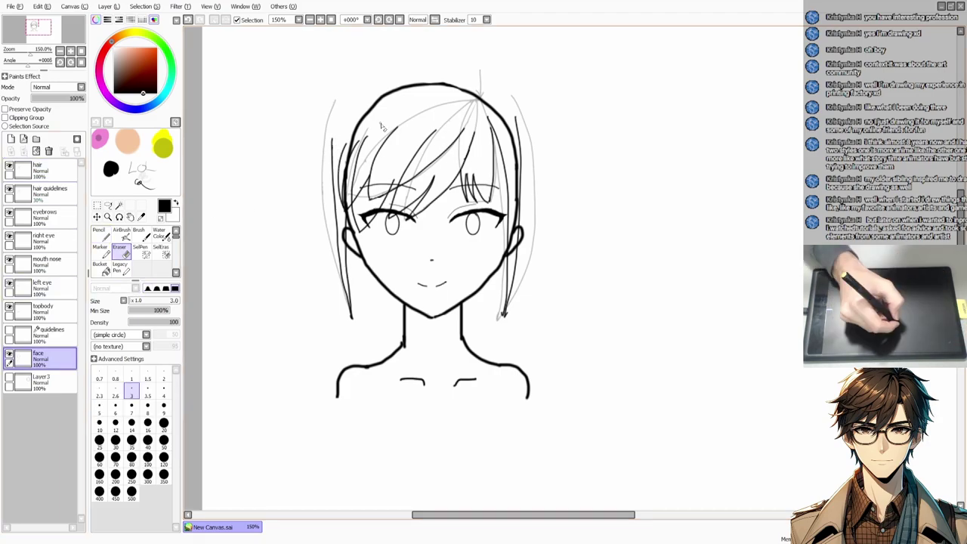
left_click(163, 424)
mouse_move(381, 92)
left_mouse_down()
mouse_move(346, 198)
mouse_move(503, 114)
mouse_move(514, 272)
left_mouse_up()
left_click(99, 424)
left_click_drag(481, 75, 363, 204)
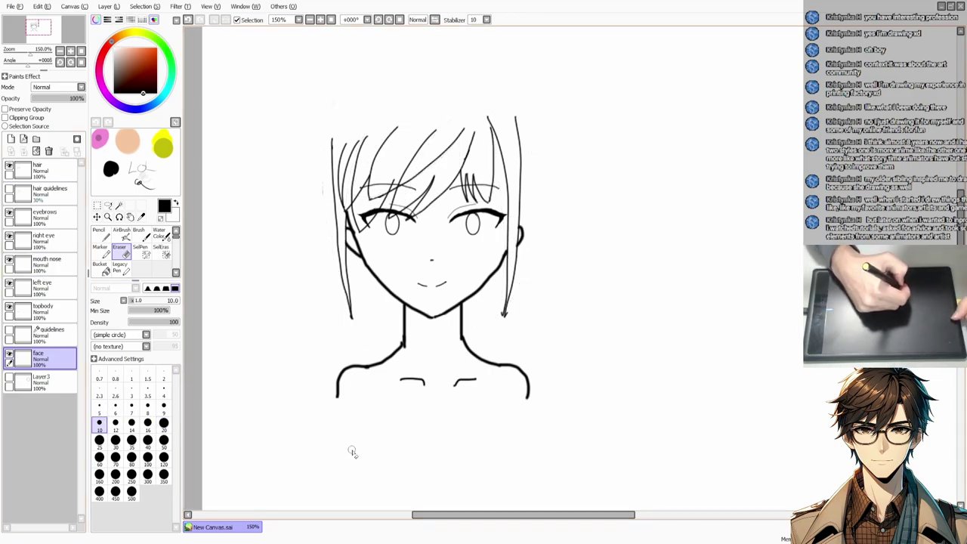
Erase the long left side strand and the upper end of the right side strand on the hair layer
left_click(41, 170)
left_click_drag(331, 140, 333, 210)
mouse_move(491, 114)
left_mouse_down()
mouse_move(495, 138)
mouse_move(520, 145)
left_mouse_up()
left_click_drag(333, 212, 352, 317)
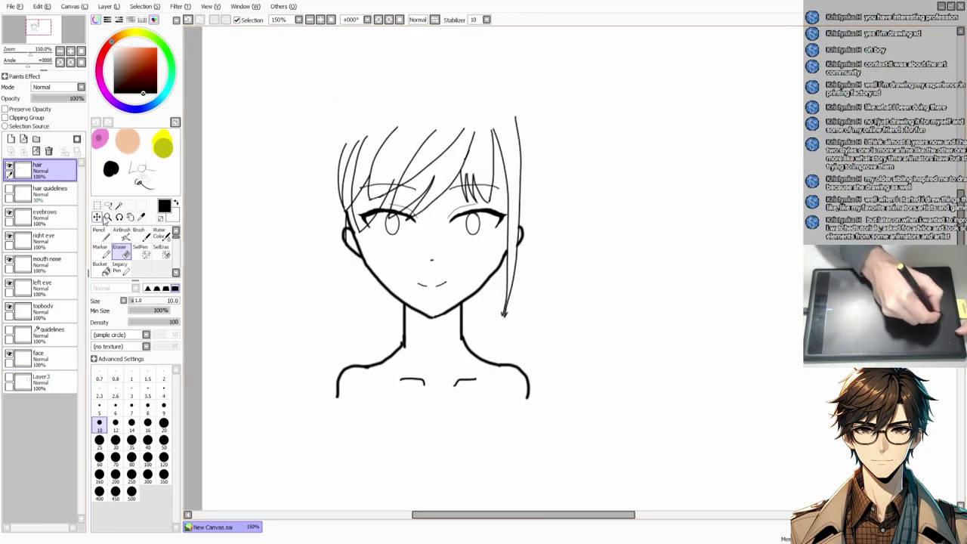
Draw a new narrow side strand from the upper left of the hair over the left ear to chin level
left_click(131, 391)
key("n")
left_click_drag(351, 115, 357, 322)
left_click_drag(373, 138, 360, 246)
key("ctrl+z")
left_click_drag(368, 130, 360, 325)
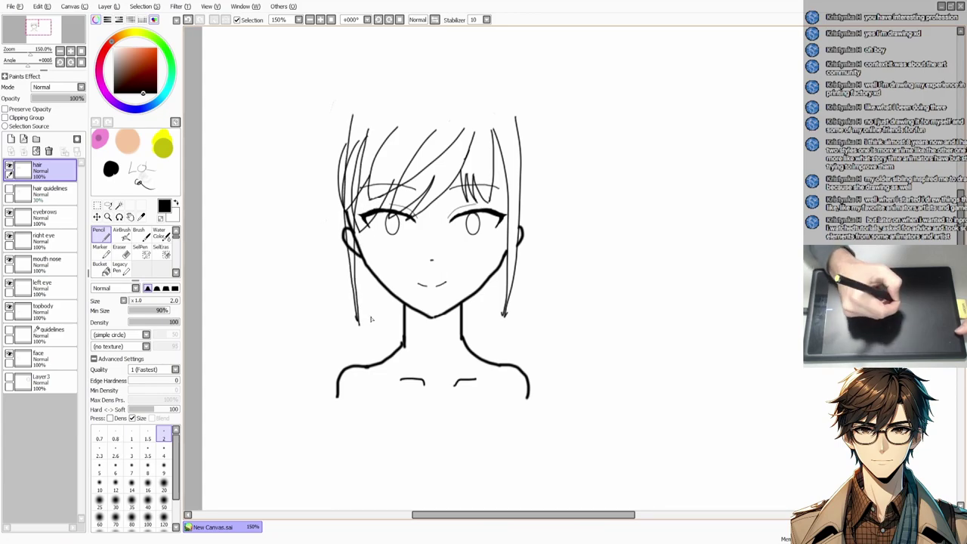
key("e")
left_click(38, 357)
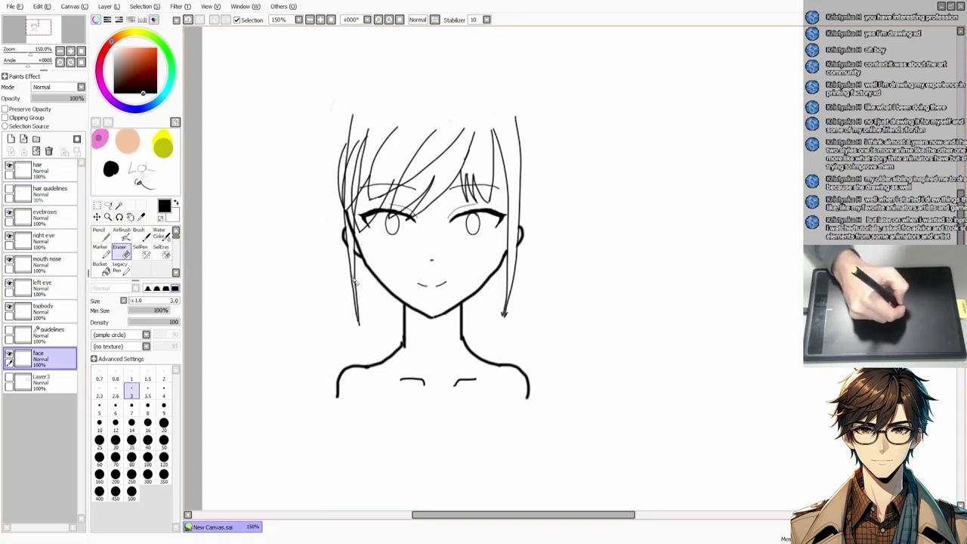
left_click(38, 170)
left_click(9, 333)
left_click(10, 334)
left_click_drag(344, 144, 340, 175)
key("ctrl+z")
Erase the overlapping upper lines of the left side strands and redraw a strand edge along the left temple
key("n")
key("e")
left_click_drag(362, 141, 351, 171)
key("n")
left_click_drag(368, 136, 355, 195)
Mark the top of the hair with short dashes around the crown
left_click_drag(477, 98, 475, 104)
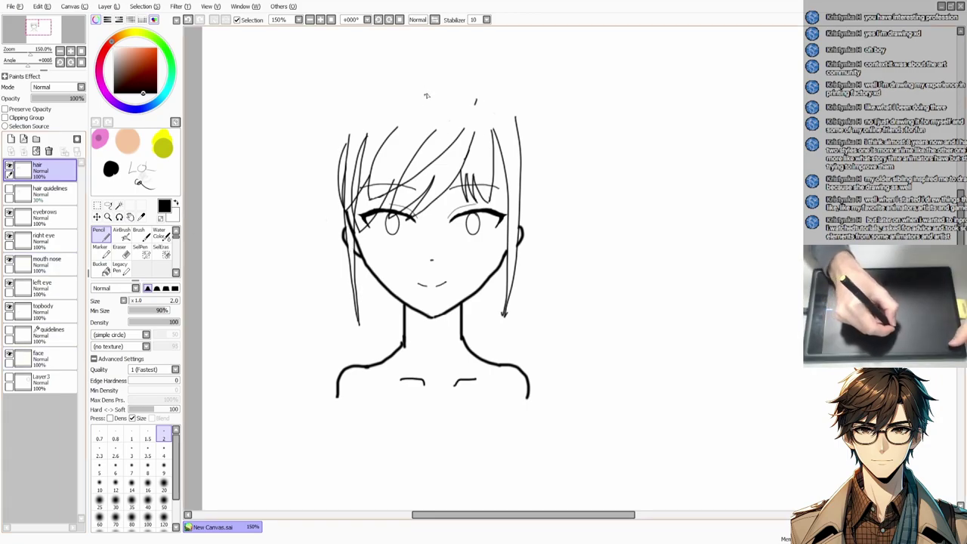
left_click_drag(374, 125, 387, 112)
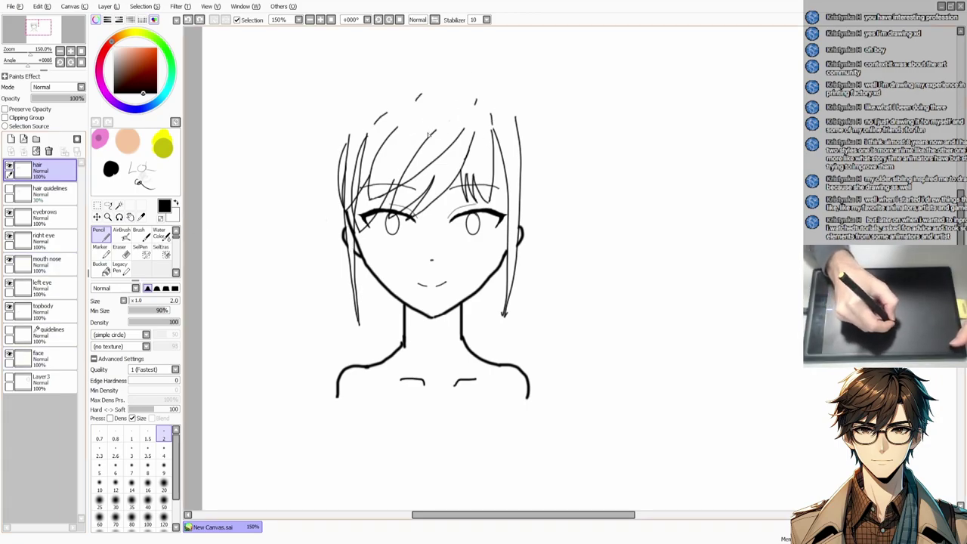
Restore the full skull outline above the ears on the face layer
left_click(38, 357)
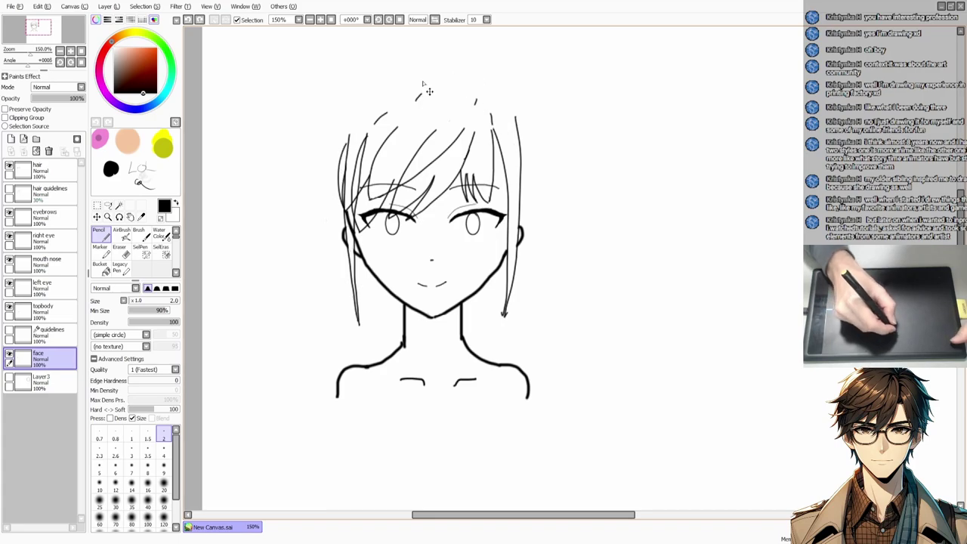
left_click(38, 168)
left_click(38, 356)
mouse_move(353, 226)
left_mouse_down()
mouse_move(344, 226)
mouse_move(520, 227)
left_mouse_up()
Erase the long outer side strand left of the face on the hair layer with a size 20 eraser
left_click(38, 168)
left_click(120, 249)
left_click(163, 423)
left_click_drag(333, 181, 346, 317)
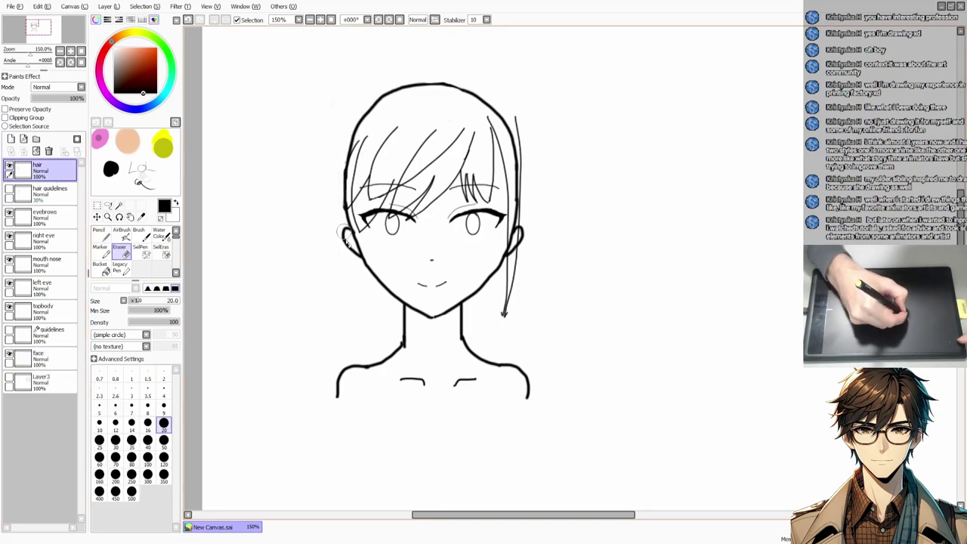
Draw a narrow pointed side strand from the left temple over the left ear to chin level, retrying its inner edge
left_click(99, 233)
left_click_drag(352, 122, 360, 316)
left_click_drag(395, 130, 361, 313)
left_click_drag(368, 180, 361, 319)
key("ctrl+z")
key("ctrl+z")
key("ctrl+y")
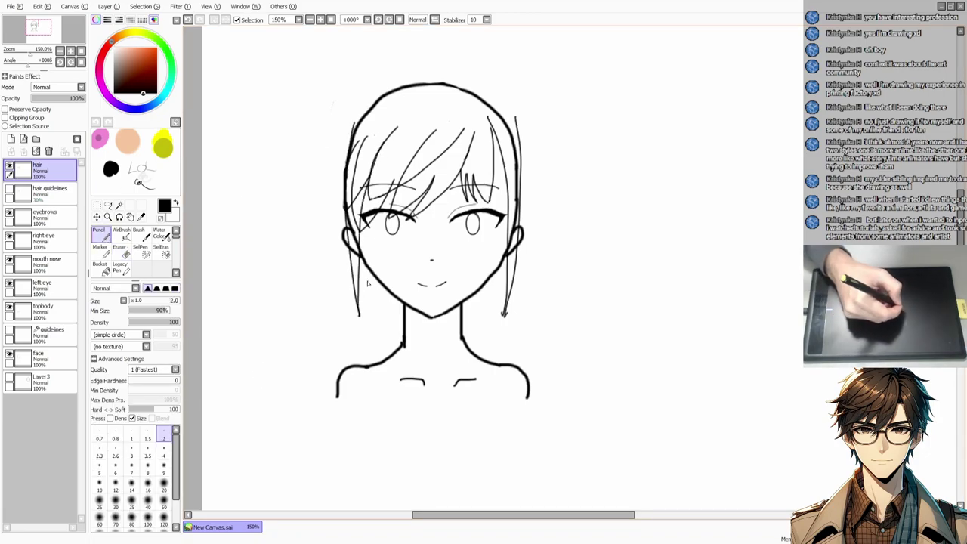
Draw long curved hair strands sweeping from the crown down toward the left fringe, retrying strokes that miss the flow
left_click_drag(412, 103, 361, 141)
key("ctrl+z")
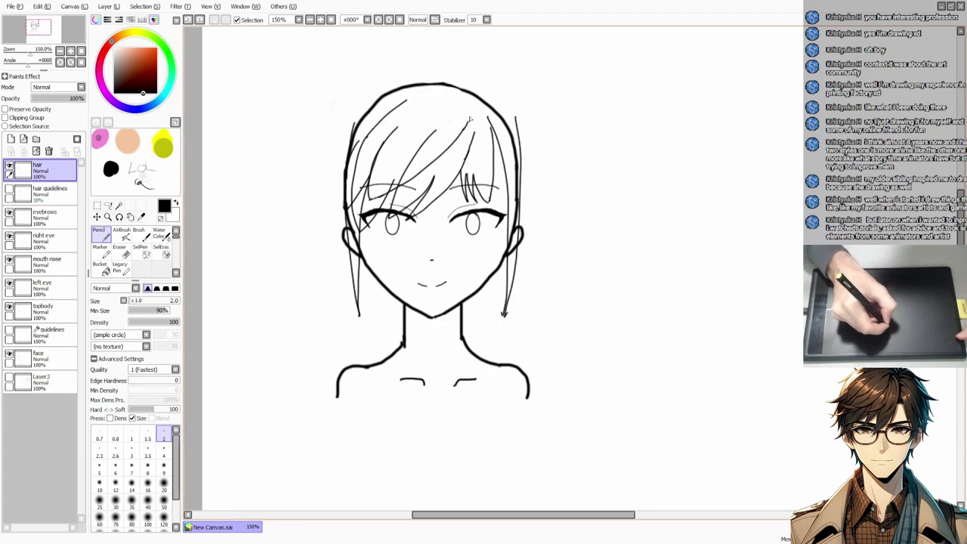
key("ctrl+z")
left_click_drag(467, 107, 434, 179)
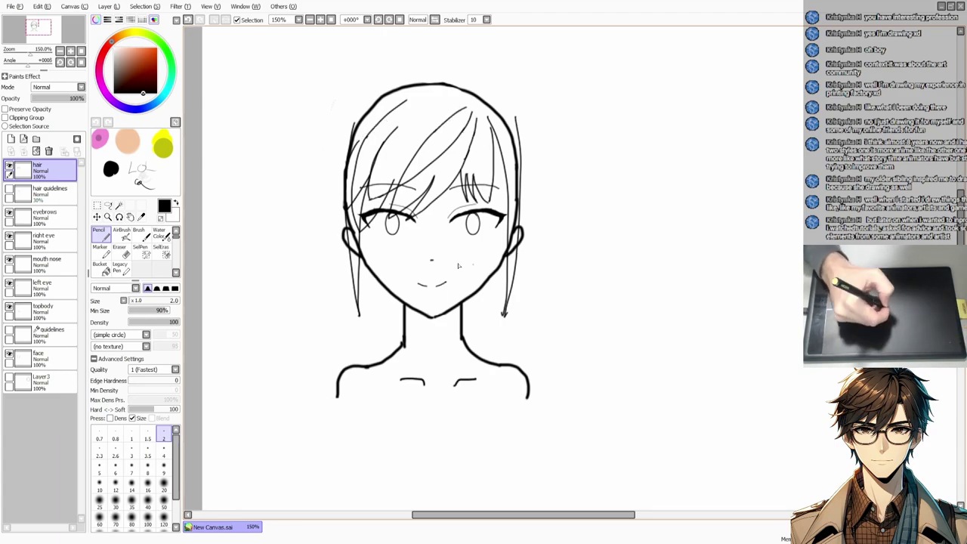
left_click_drag(395, 93, 371, 146)
key("ctrl+z")
Erase the middle sections of the long fringe strands with the size 20 eraser, leaving short separate hair lines below the crown
key("e")
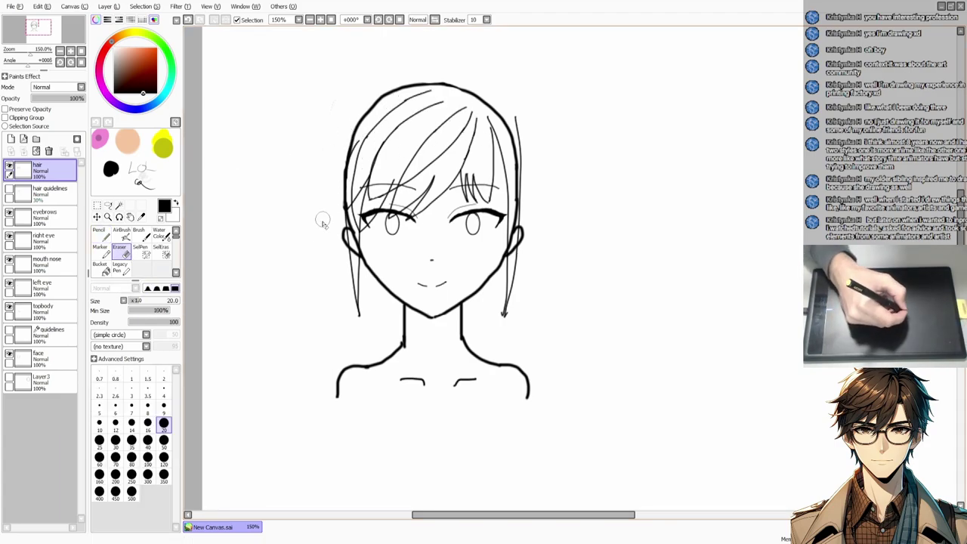
key("n")
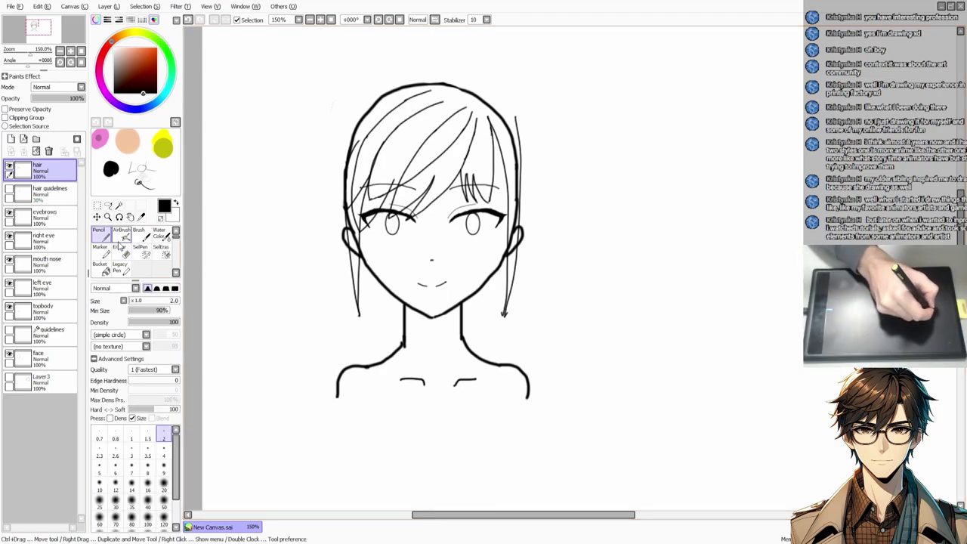
key("e")
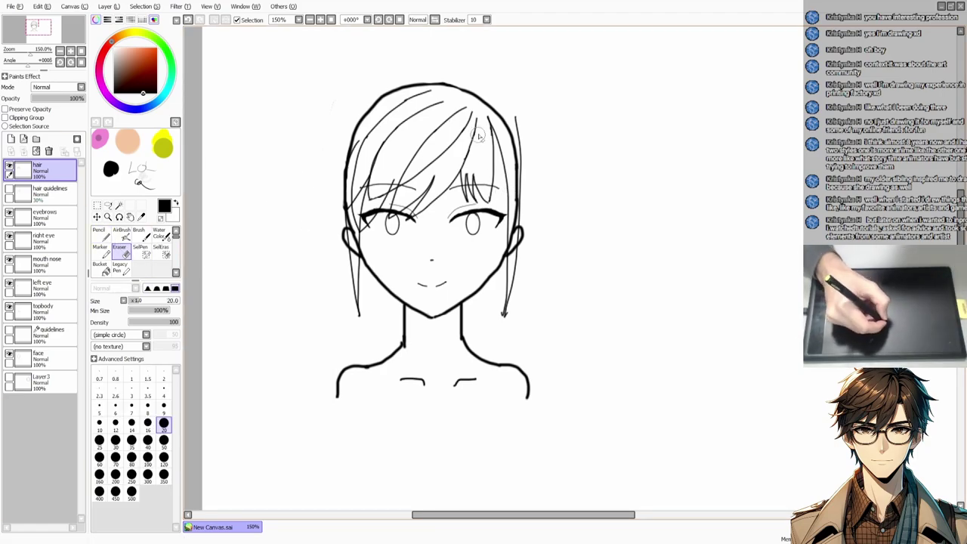
key("n")
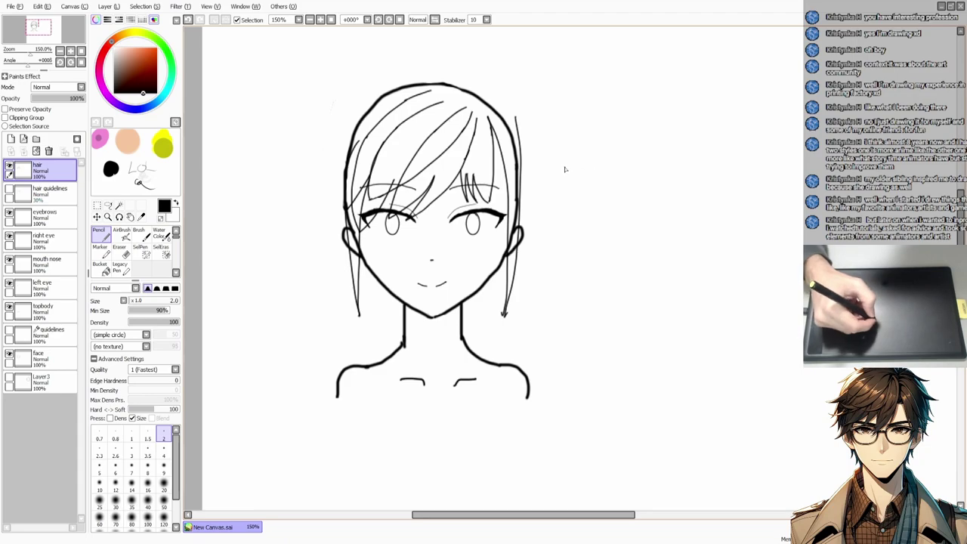
key("e")
key("n")
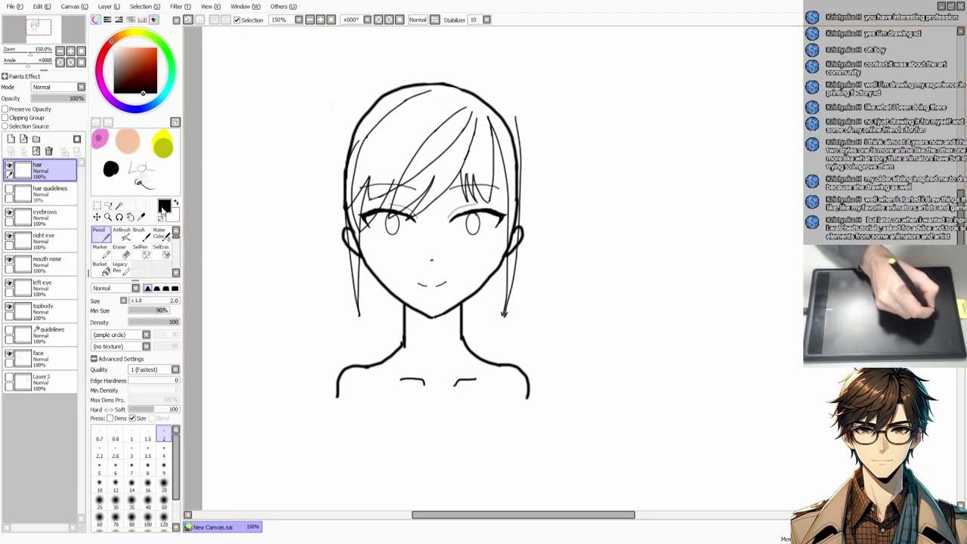
key("e")
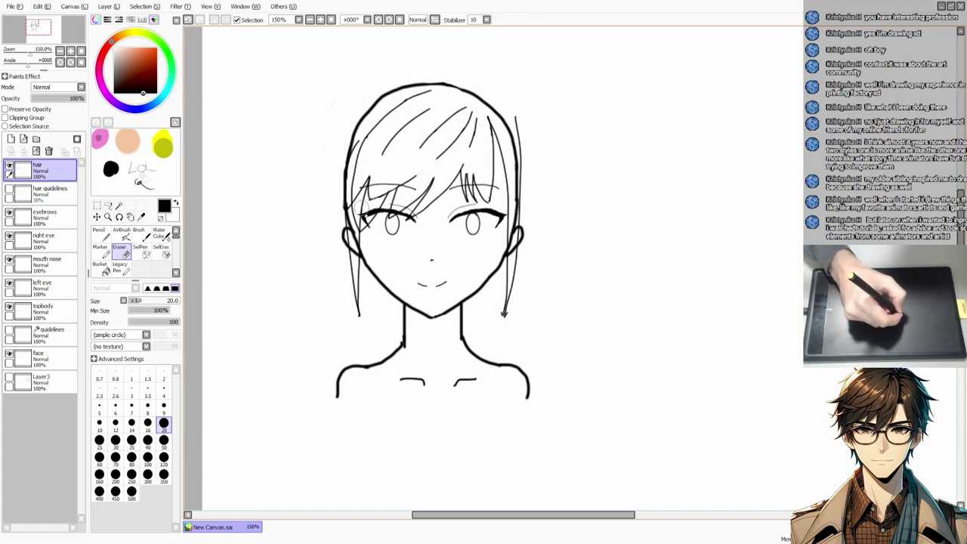
Clean up the crossing lines around the left eyebrow with a size 10 eraser and redraw the fringe tip above the left eye
key("bracketleft")
key("bracketleft")
key("bracketleft")
key("bracketleft")
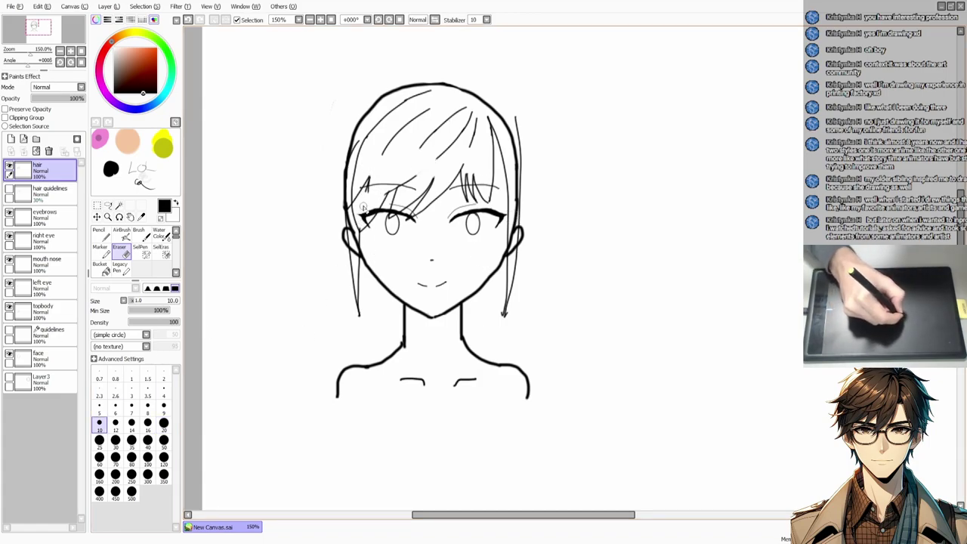
key("n")
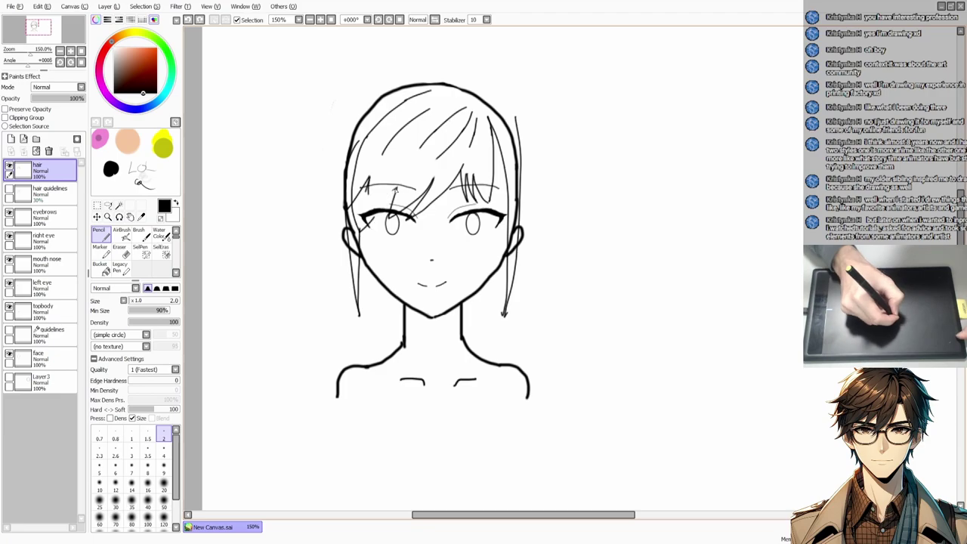
left_click_drag(396, 188, 383, 209)
key("e")
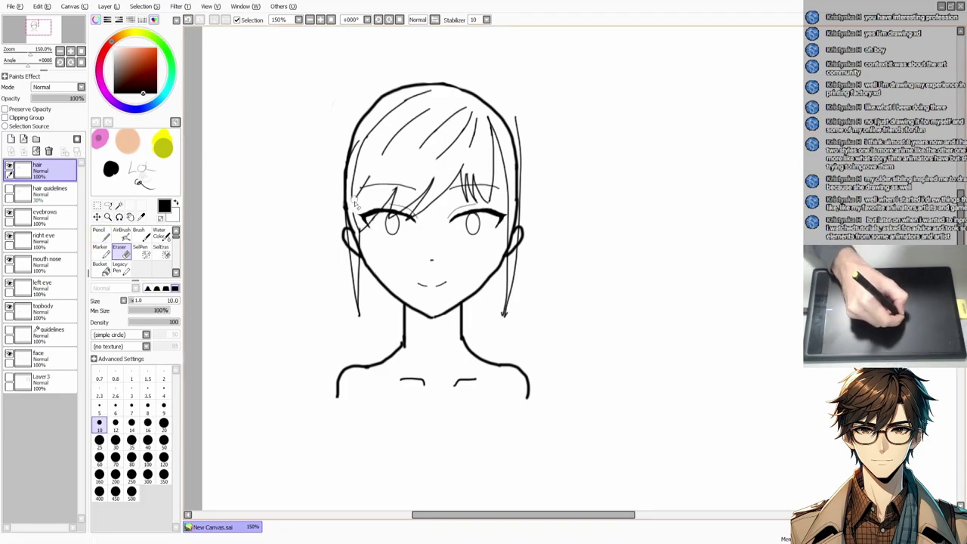
key("n")
key("e")
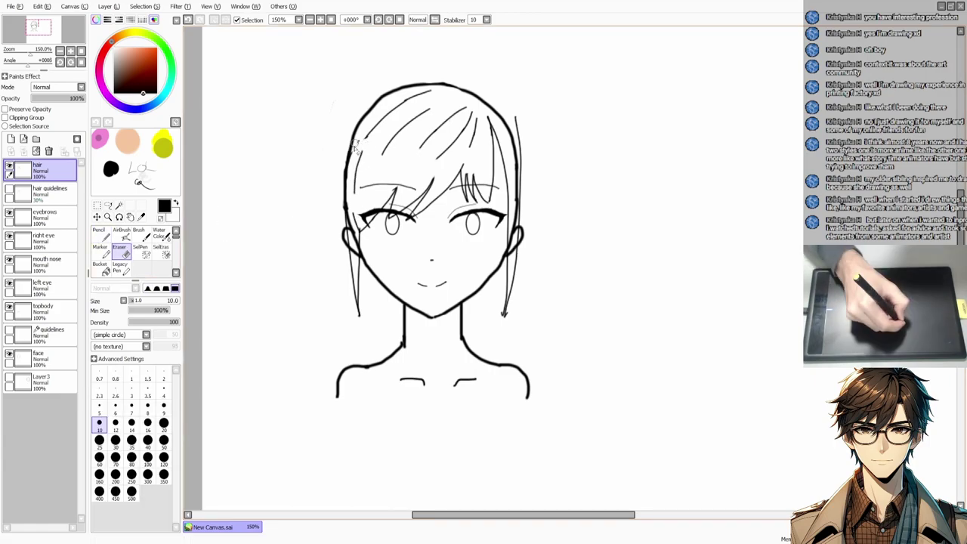
Erase the long central fringe tip near the left eye's inner corner and redraw it as a shorter pointed lock between the eyebrows
mouse_move(408, 220)
left_mouse_down()
mouse_move(440, 179)
mouse_move(423, 213)
left_mouse_up()
key("n")
mouse_move(426, 172)
left_mouse_down()
mouse_move(418, 219)
mouse_move(450, 173)
mouse_move(422, 224)
left_mouse_up()
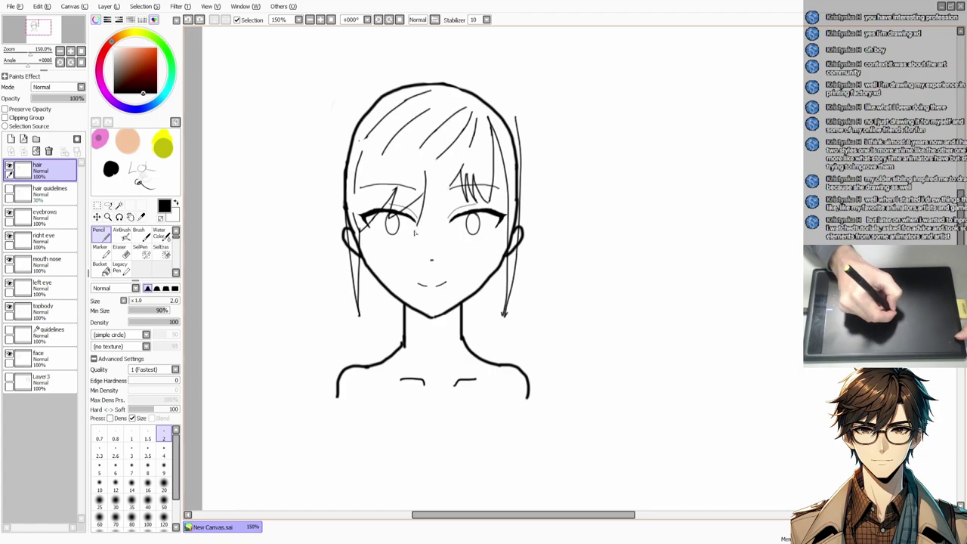
left_click_drag(450, 182, 422, 224)
key("ctrl+z")
left_click_drag(426, 178, 420, 222)
key("ctrl+z")
left_click_drag(455, 180, 423, 209)
key("e")
key("n")
Erase the left eyebrow where the fringe covers it on the eyebrows layer, using a size 5 eraser
key("e")
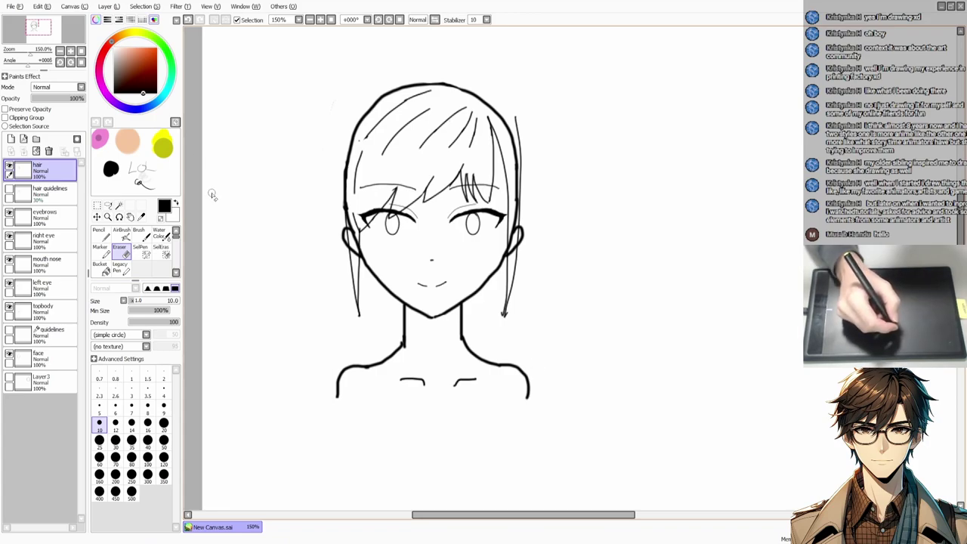
left_click(44, 215)
left_click(99, 407)
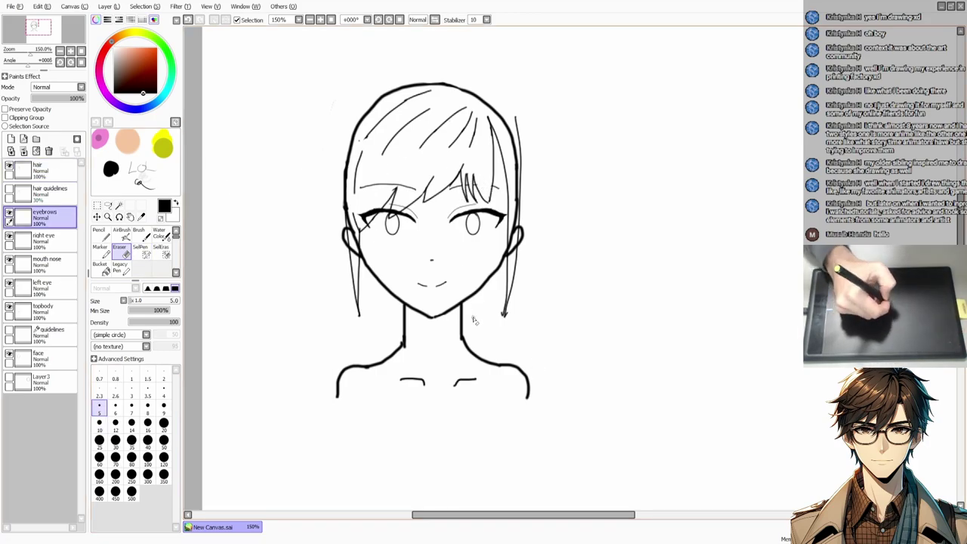
Clean up the side strand beside the left eye on the hair layer and draw a slanted fringe edge toward the eye's outer corner
left_click(44, 168)
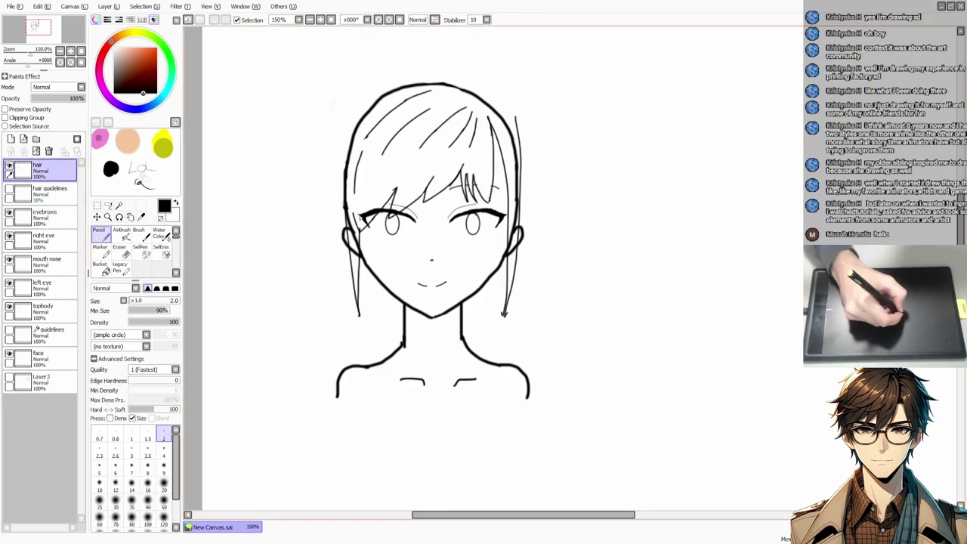
key("n")
key("e")
left_click_drag(355, 215, 361, 236)
key("n")
left_click_drag(387, 183, 363, 218)
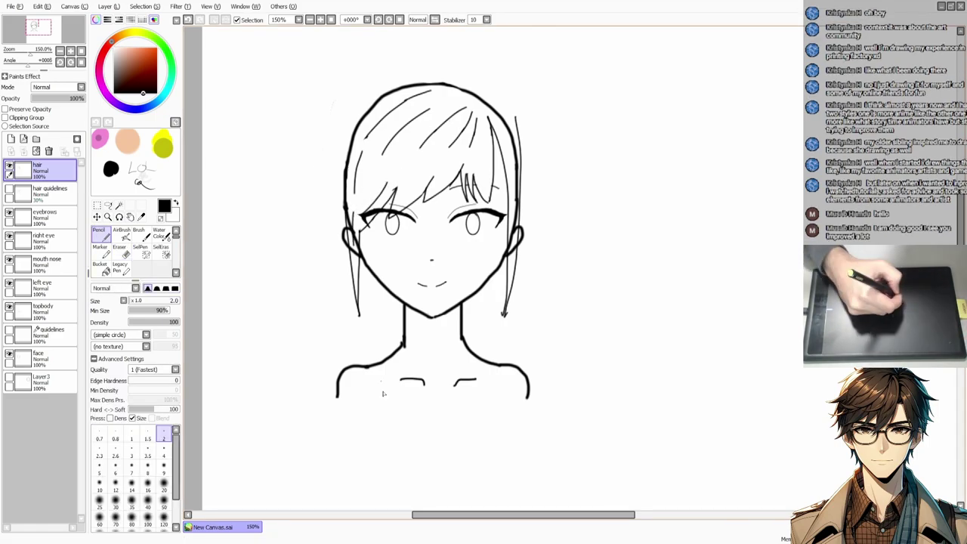
Refine the right side strand with an extra inner line and a clean pointed tip, and erase its stray upper end beside the skull
left_click_drag(514, 133, 517, 184)
left_click_drag(515, 219, 505, 319)
key("e")
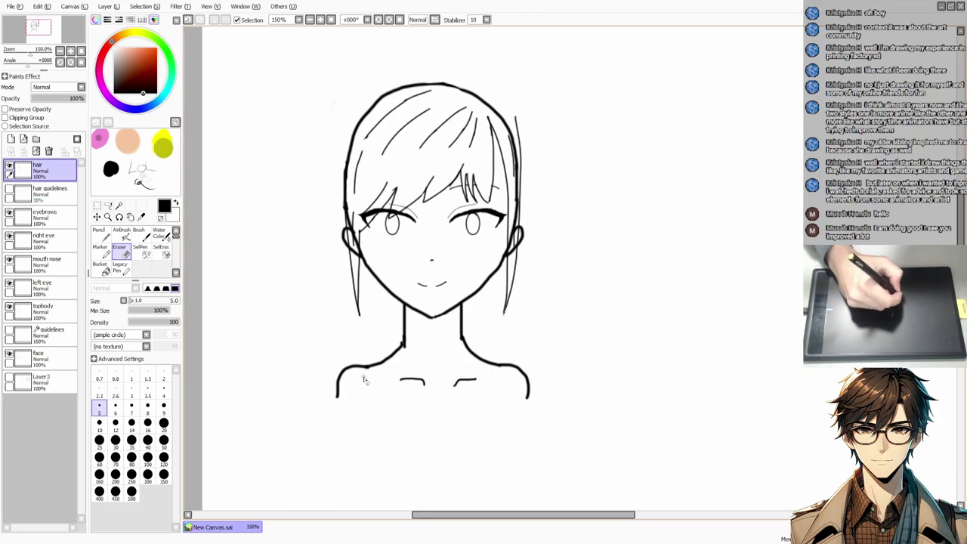
left_click_drag(517, 117, 519, 139)
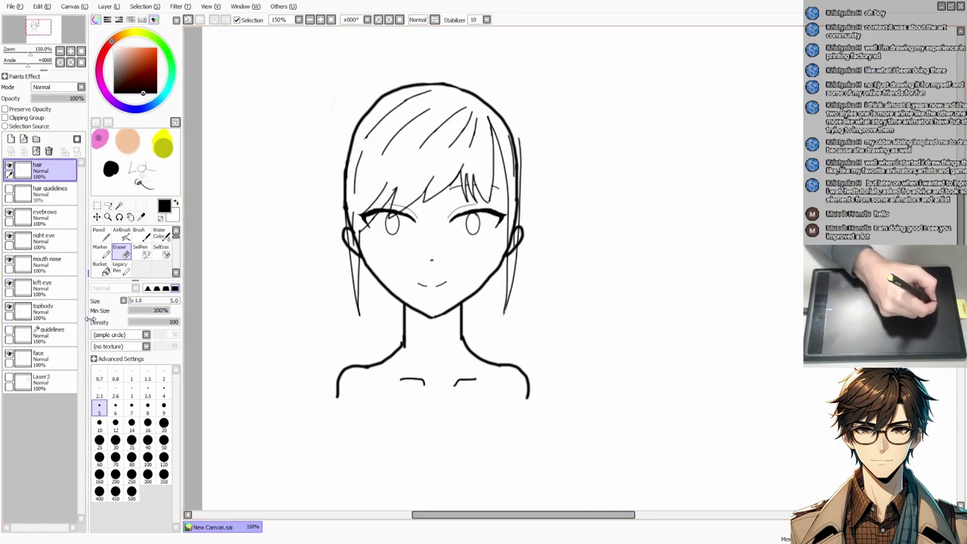
Widen both shoulders on the topbody layer by erasing the old curves and redrawing them farther out with a size 5 pencil
left_click(41, 310)
mouse_move(338, 396)
left_mouse_down()
mouse_move(344, 364)
mouse_move(316, 394)
left_mouse_up()
key("n")
key("e")
key("n")
mouse_move(513, 366)
left_mouse_down()
mouse_move(550, 386)
mouse_move(540, 371)
mouse_move(564, 401)
mouse_move(518, 371)
mouse_move(567, 402)
left_mouse_up()
key("ctrl+z")
key("ctrl+z")
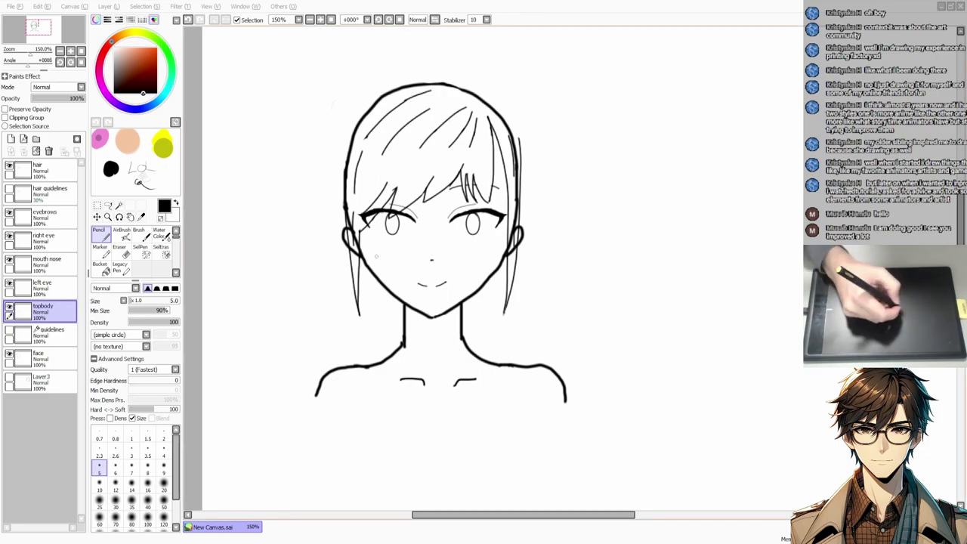
left_click(42, 170)
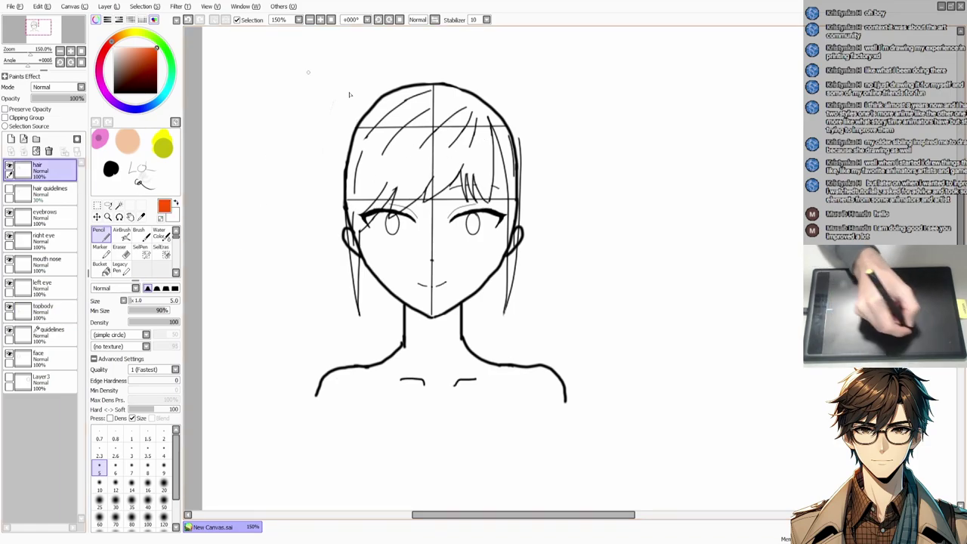
left_click_drag(333, 121, 337, 113)
key("x")
key("ctrl+z")
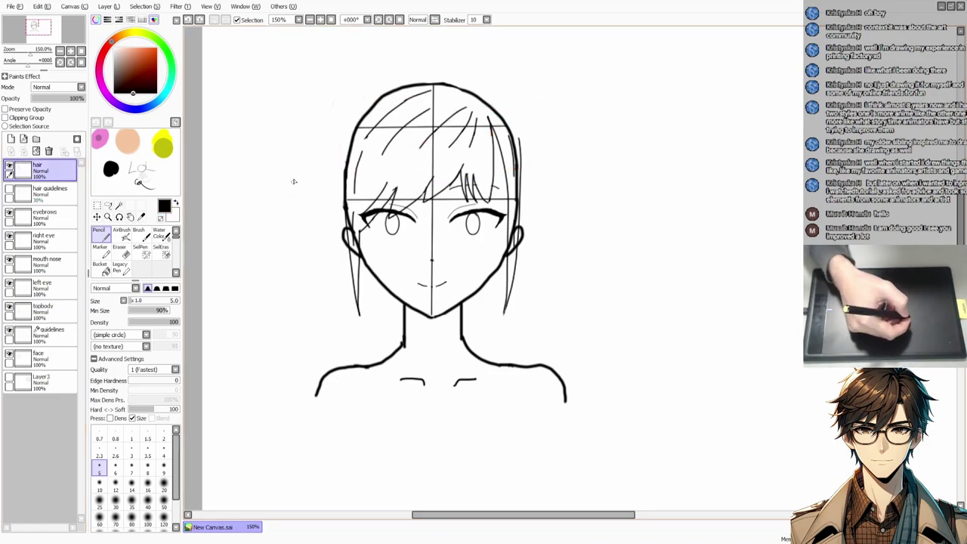
Erase the left ear's inner outline where the side strand covers it on the face layer, using the size 5 eraser
key("e")
left_click(42, 358)
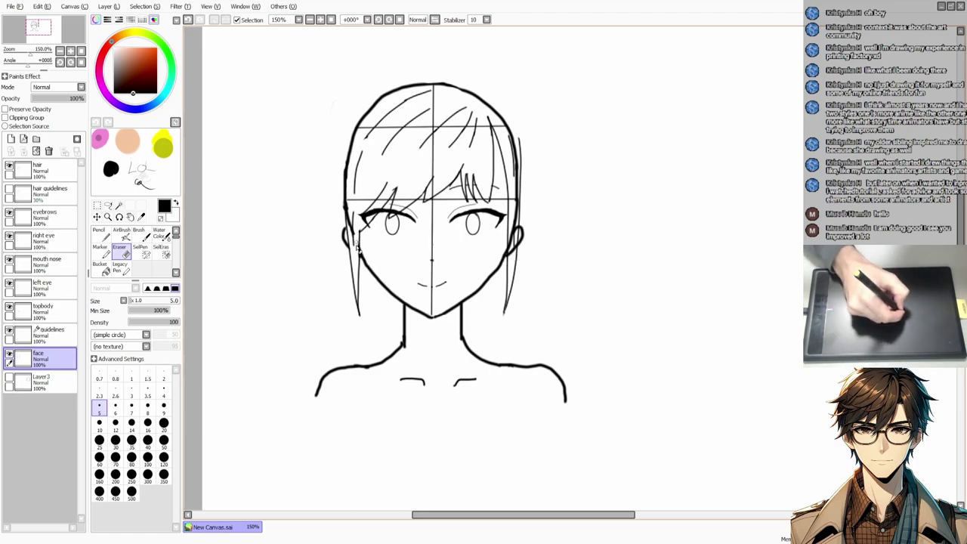
key("ctrl+z")
key("n")
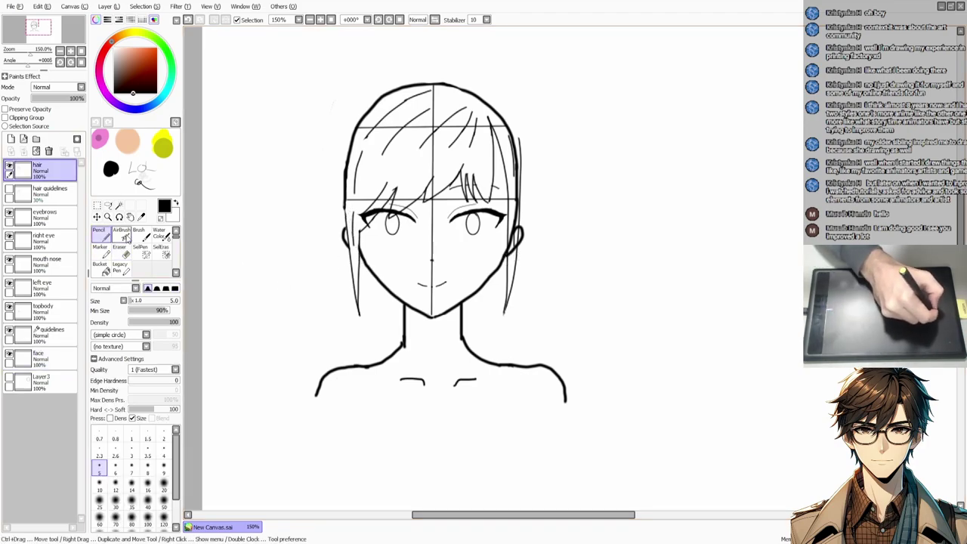
left_click_drag(517, 112, 507, 154)
key("ctrl+z")
mouse_move(360, 111)
left_mouse_down()
mouse_move(346, 162)
mouse_move(349, 205)
left_mouse_up()
key("ctrl+z")
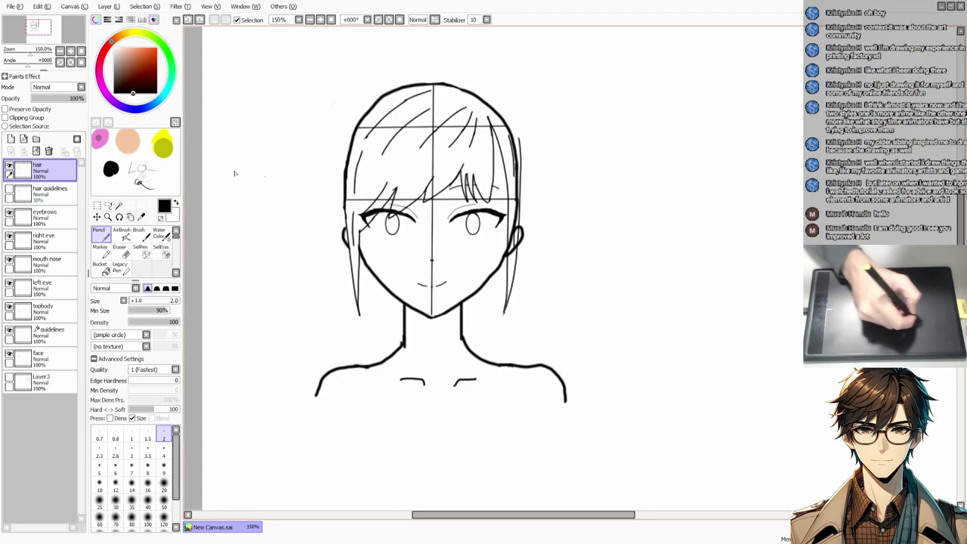
Erase the right ear's outline inside the side strand on the face layer, finishing with a size 2 eraser
key("e")
key("Down")
key("Down")
key("Down")
key("Down")
key("Down")
key("Down")
key("Down")
key("Down")
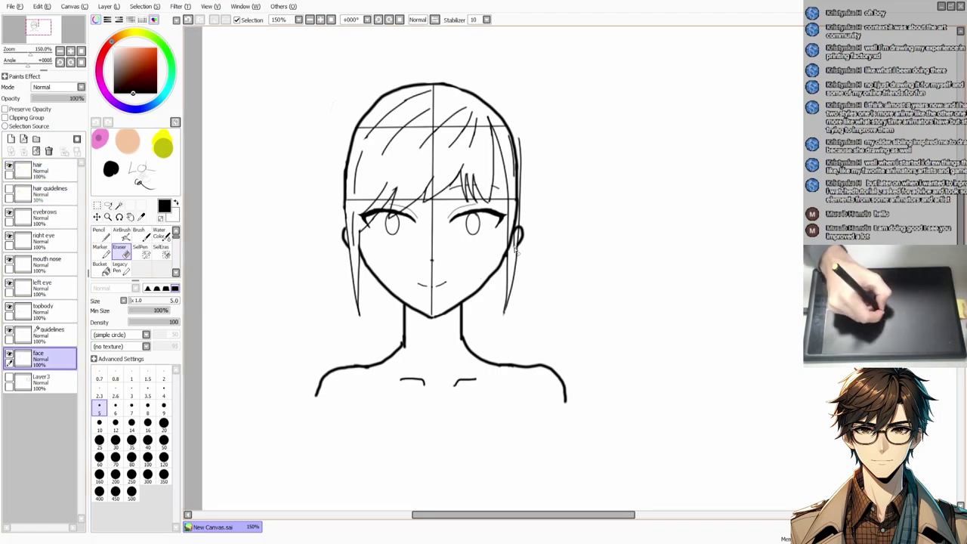
left_click(163, 376)
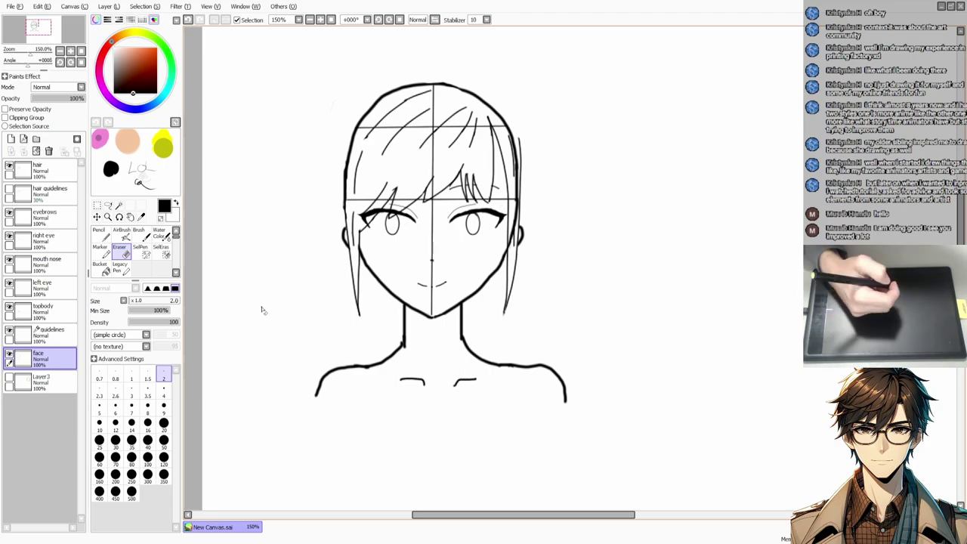
Hide the guidelines layer and draw broken outer hair outline strokes around the crown and left side with the size 2 pencil
left_click(9, 334)
key("n")
left_click_drag(344, 129, 390, 85)
left_click_drag(411, 74, 492, 90)
mouse_move(344, 148)
left_mouse_down()
mouse_move(346, 202)
mouse_move(370, 140)
mouse_move(362, 256)
mouse_move(341, 182)
left_mouse_up()
key("ctrl+z")
key("ctrl+z")
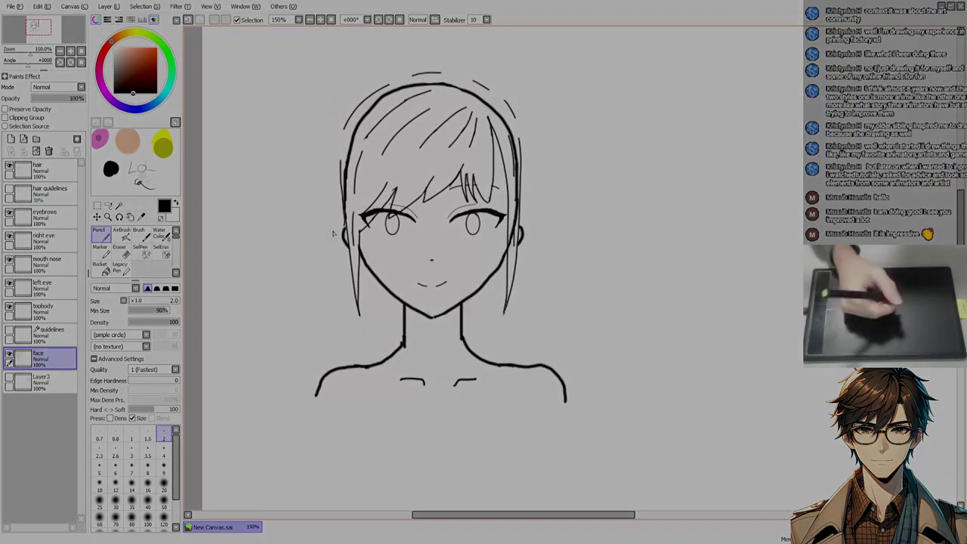